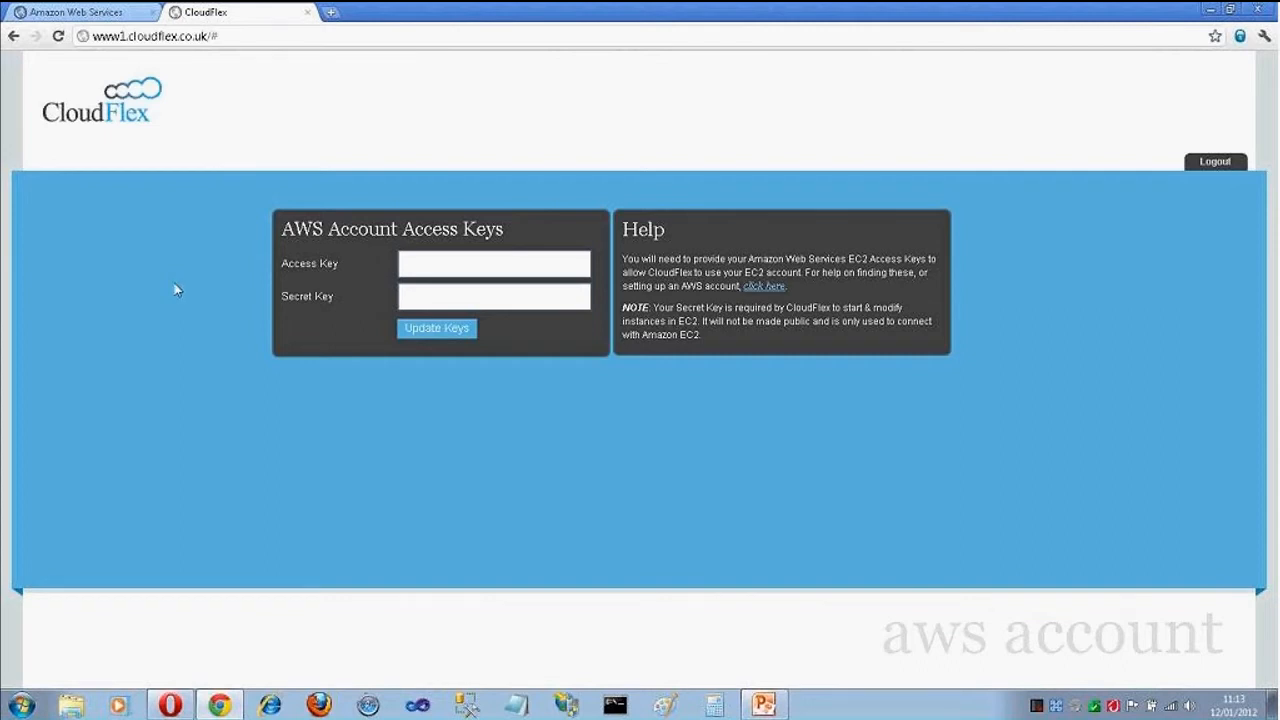
Examine the Access Keys section of the AWS Security Credentials page, and return to the CloudFlex AWS account page
left_click(109, 18)
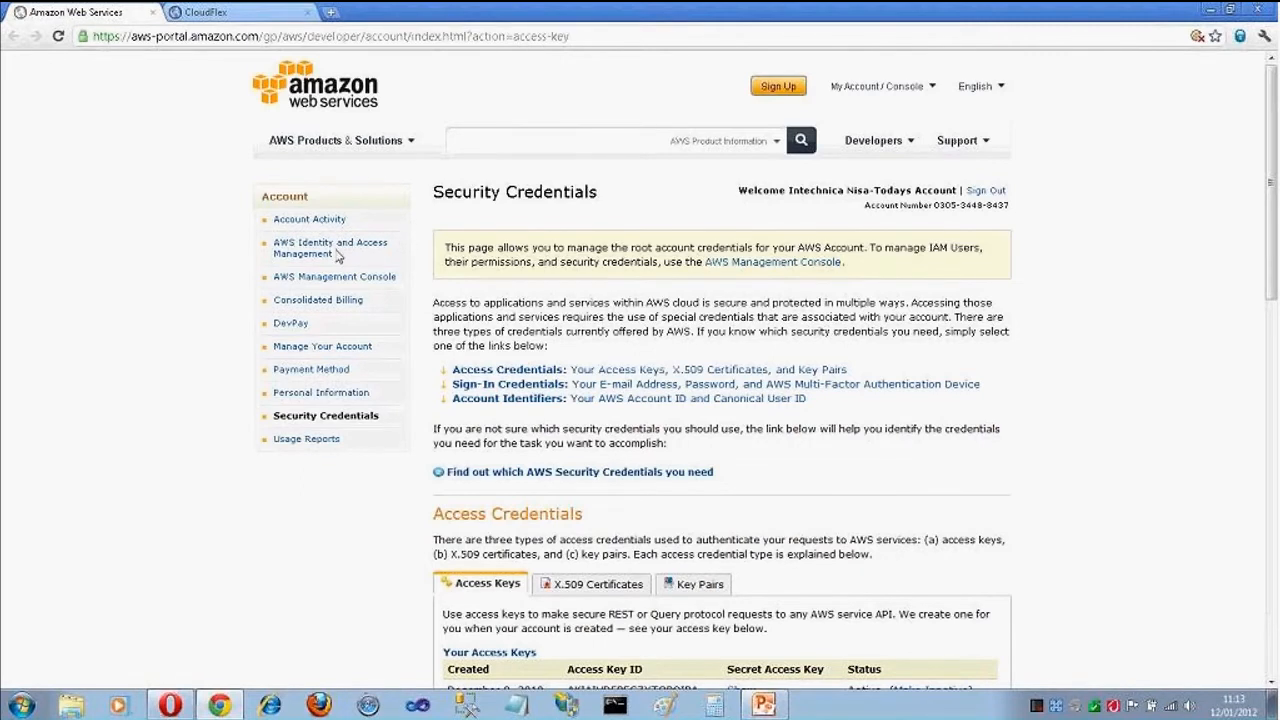
scroll(415, 230, "down", 3)
scroll(325, 265, "down", 1)
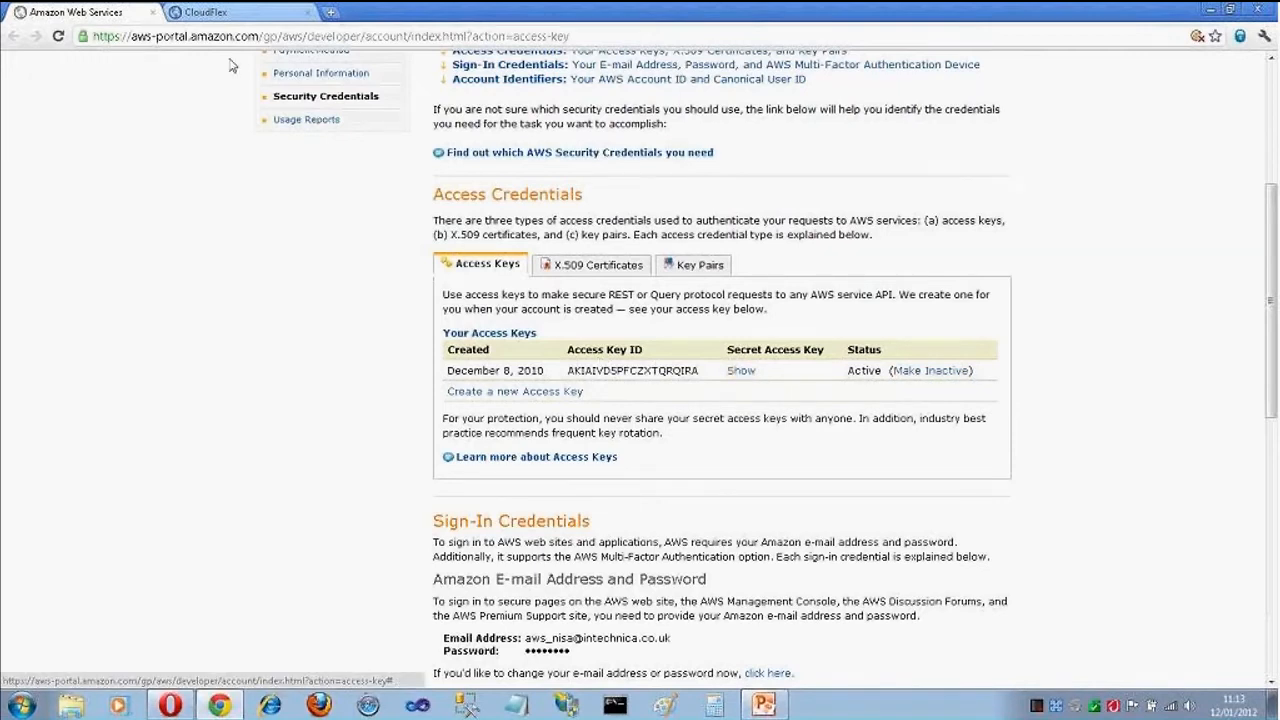
left_click(232, 14)
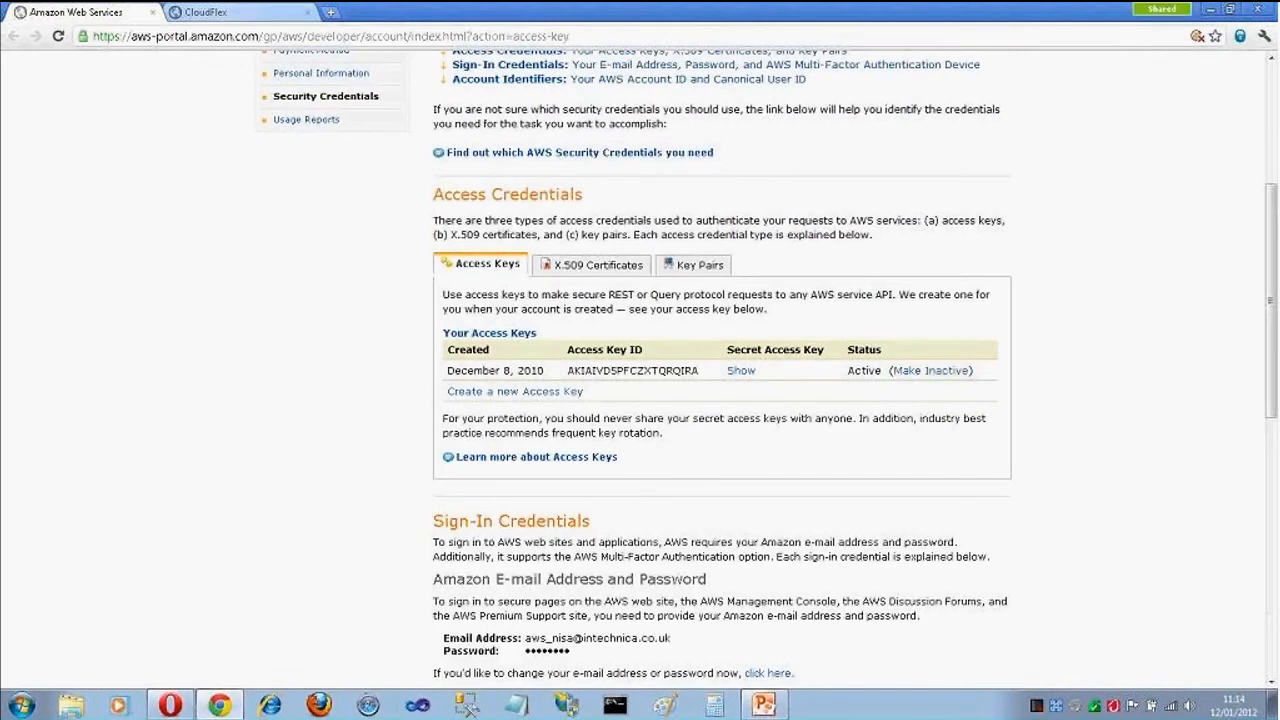
left_click(228, 15)
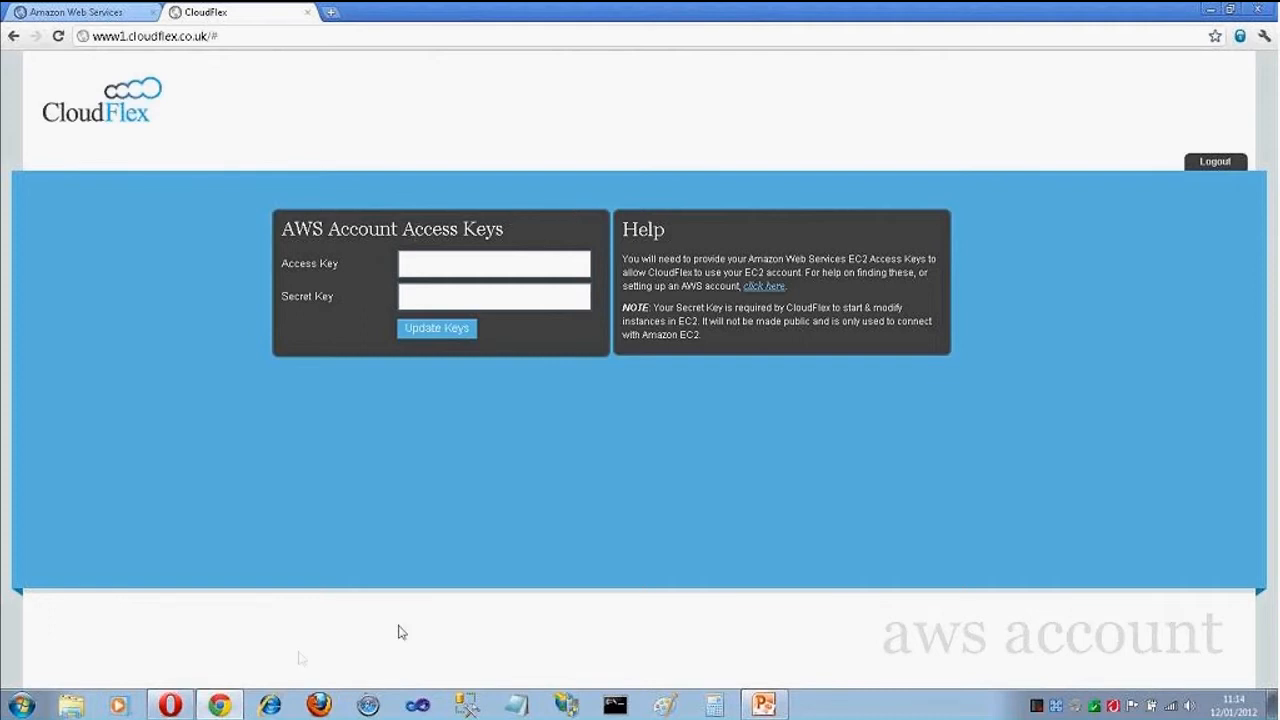
Switch to the CloudFlex session in Opera and review its dashboard, load balancers, elastic IPs, templates and environments
left_click(170, 705)
key("F5")
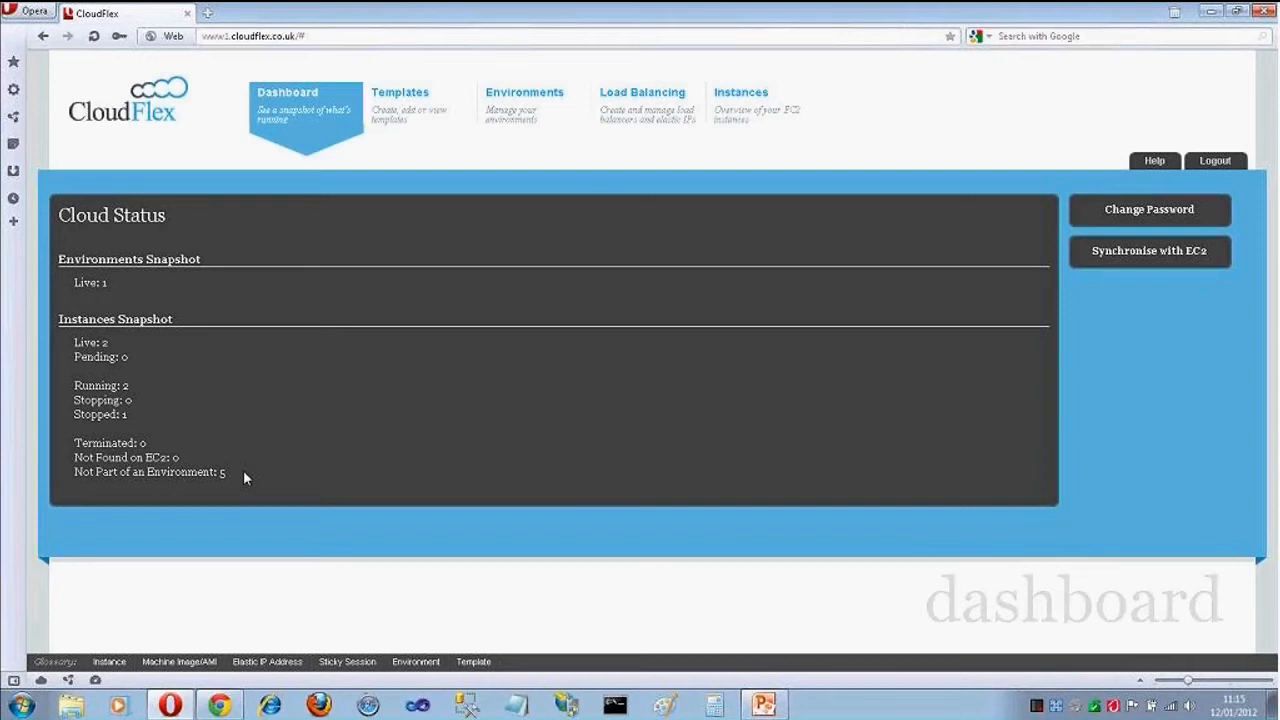
left_click(638, 104)
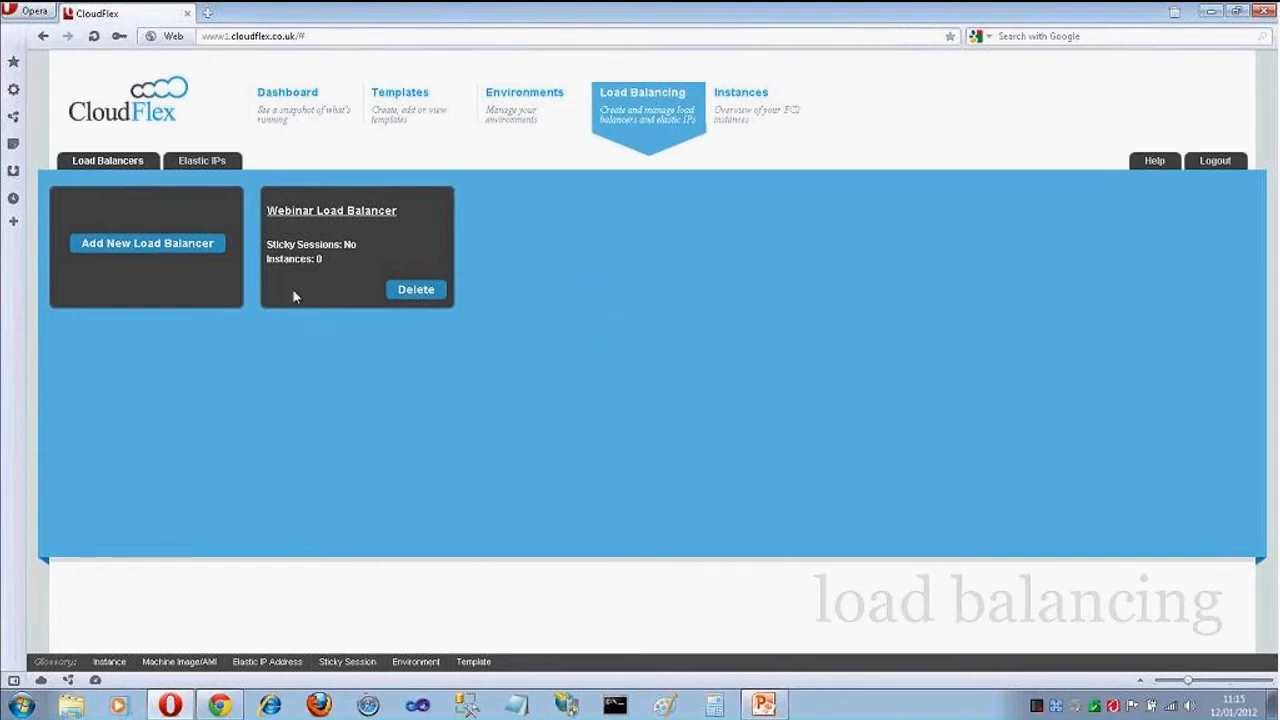
left_click(196, 165)
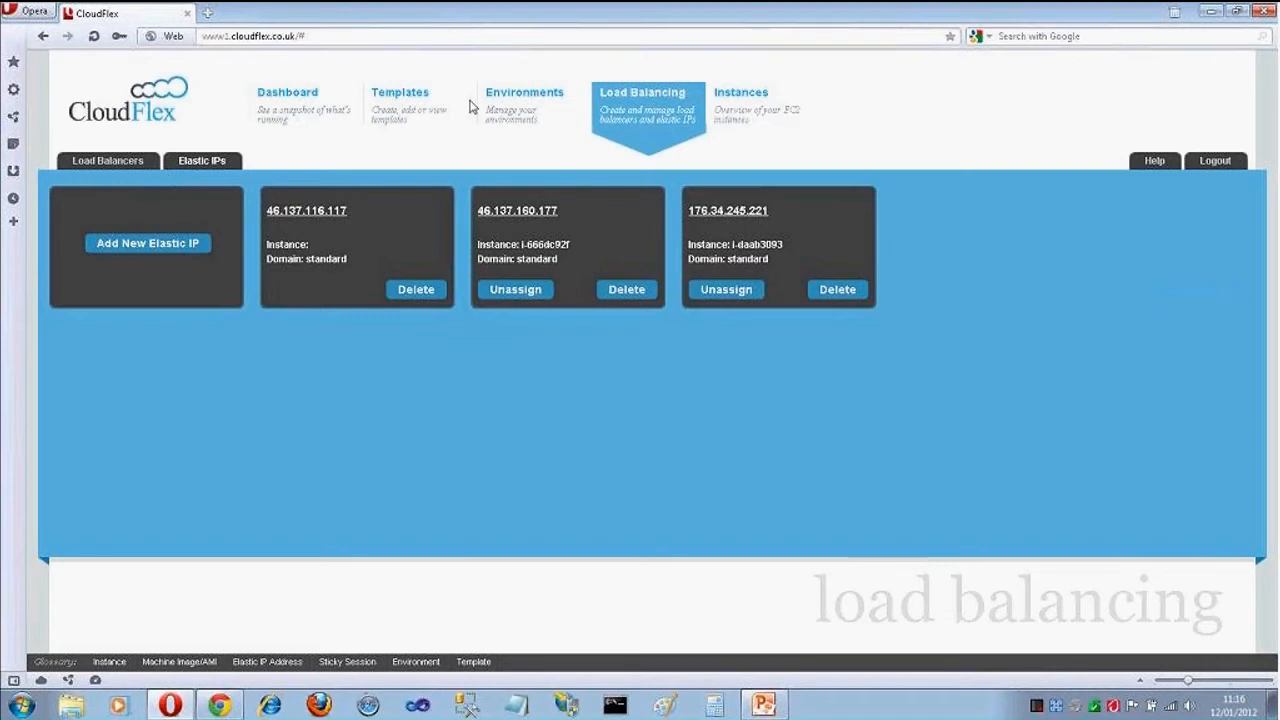
left_click(412, 95)
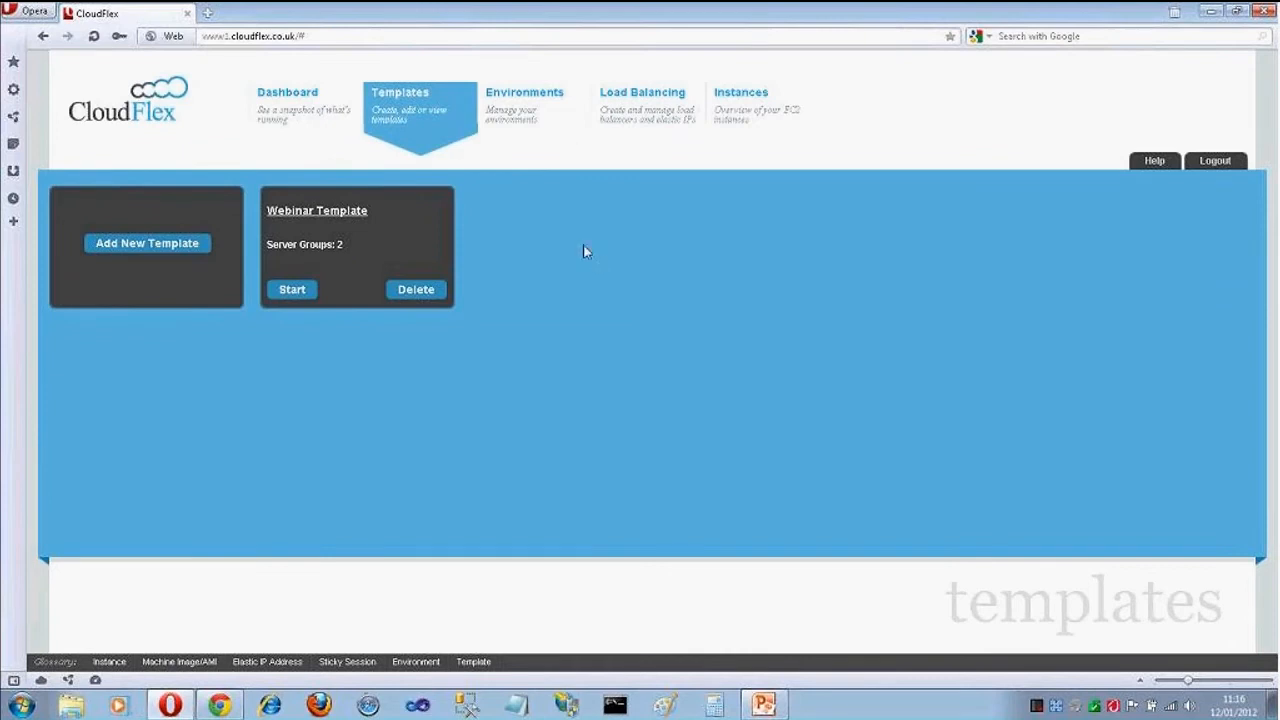
left_click(506, 104)
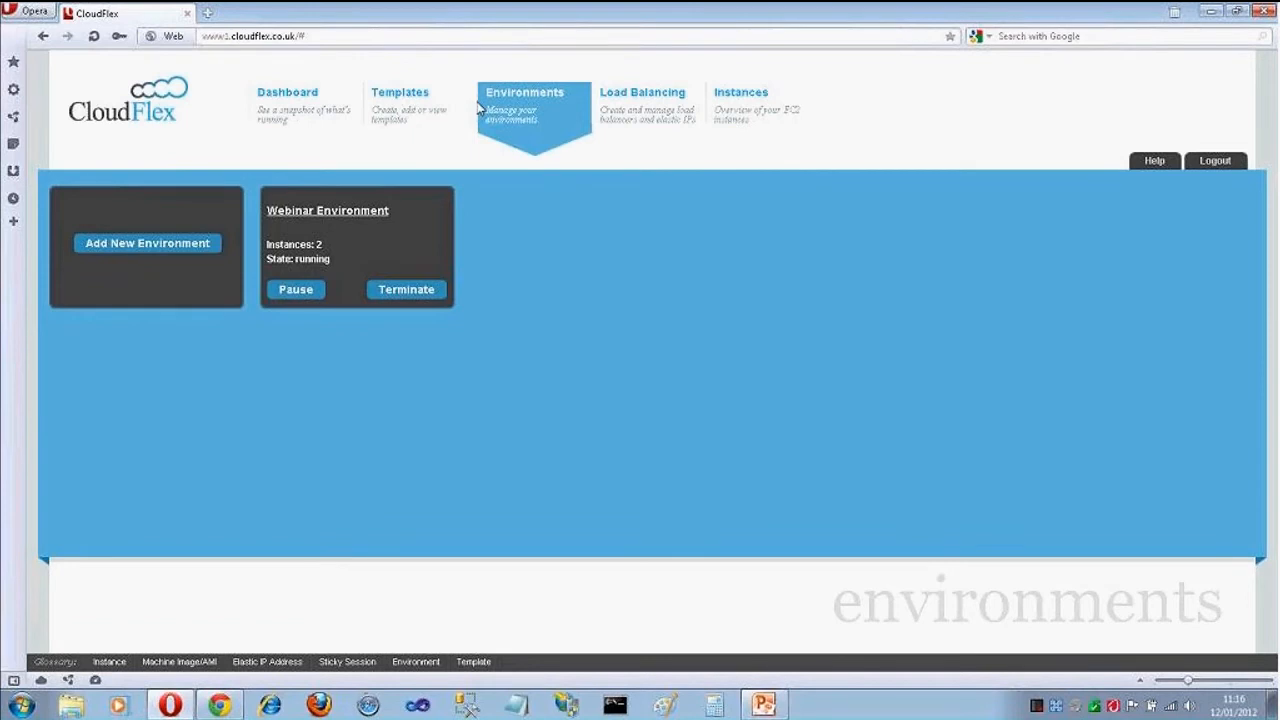
Start a new template named "My new template" and proceed to its server group configuration
left_click(424, 99)
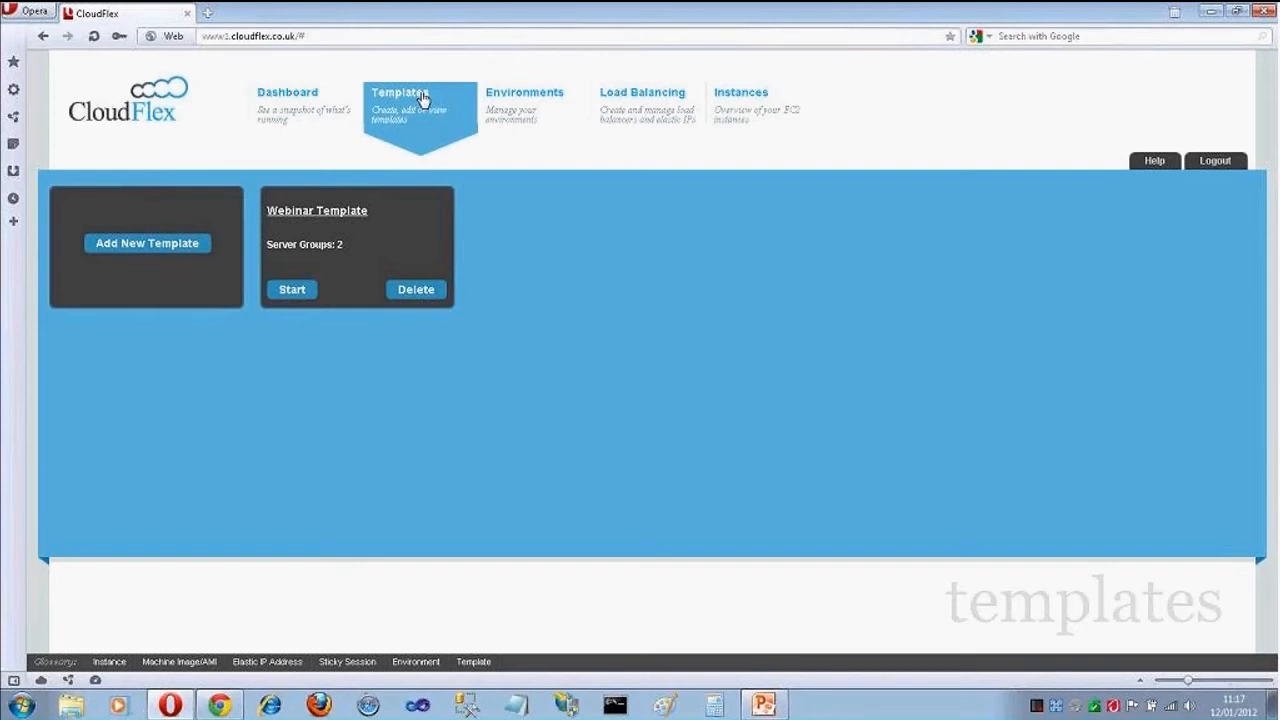
left_click(163, 253)
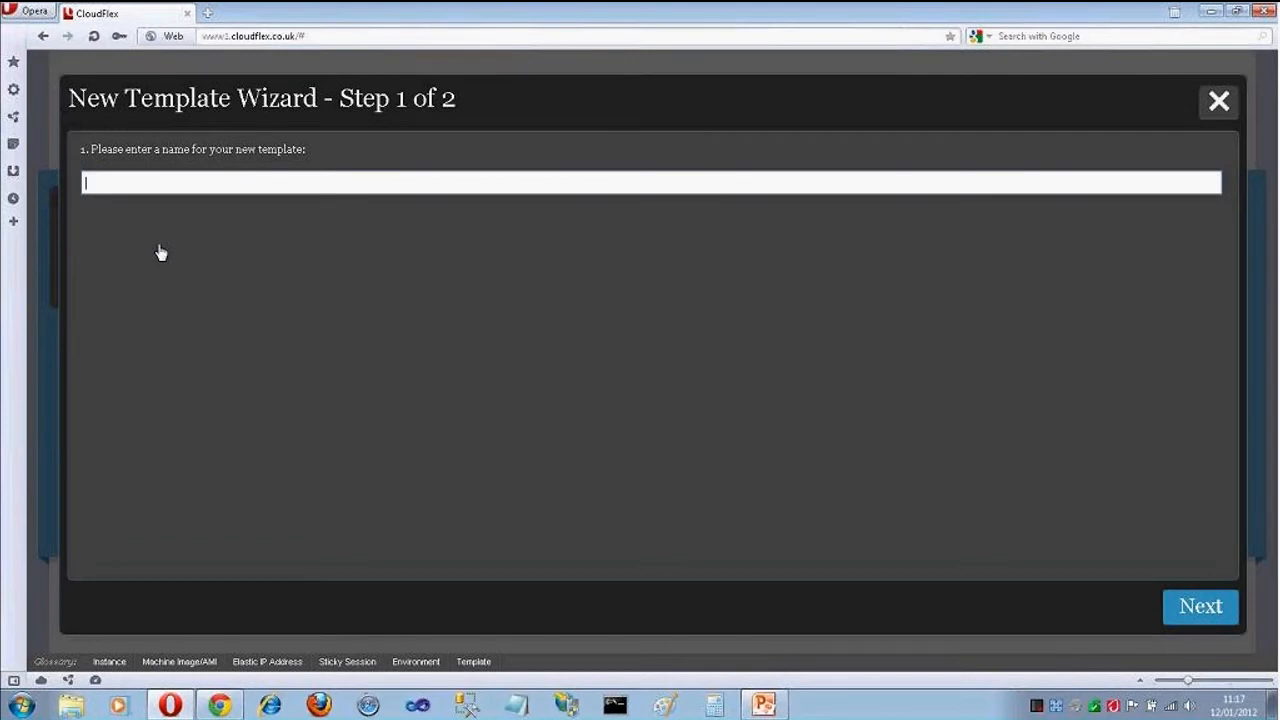
type("My new template")
left_click(1201, 607)
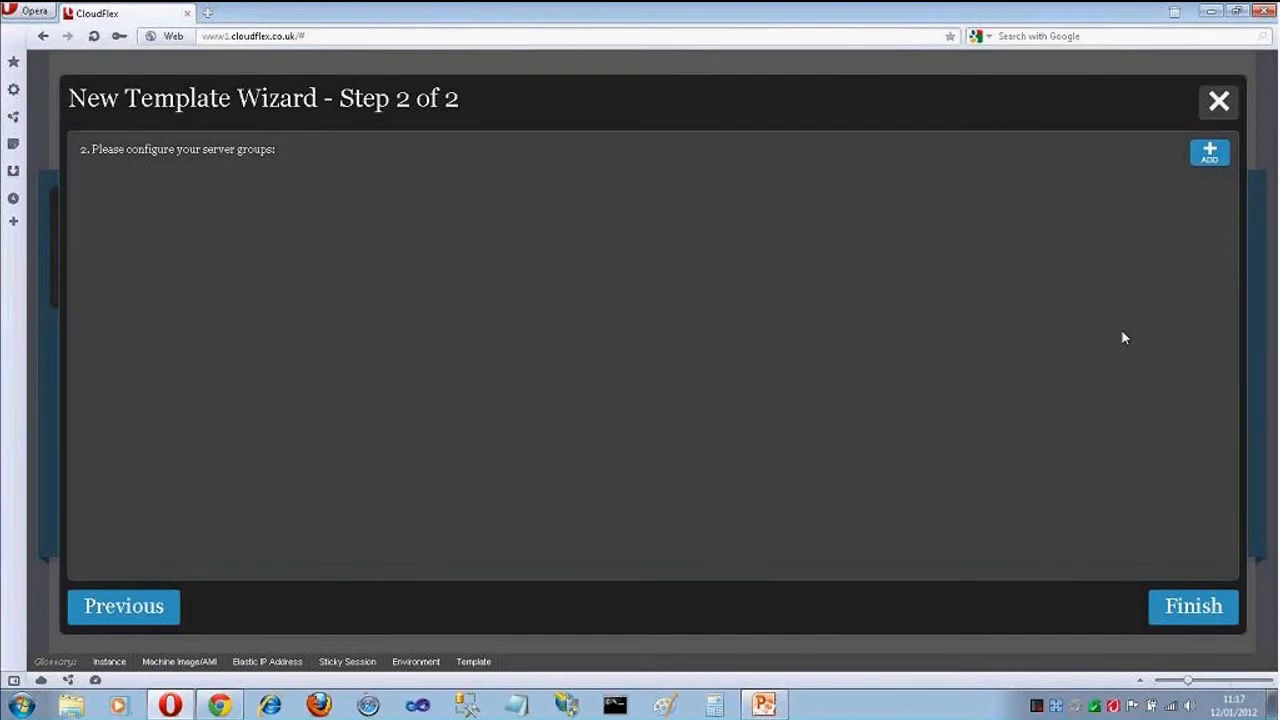
Add a server group named "My new server group" with 1 server to the template
left_click(1210, 156)
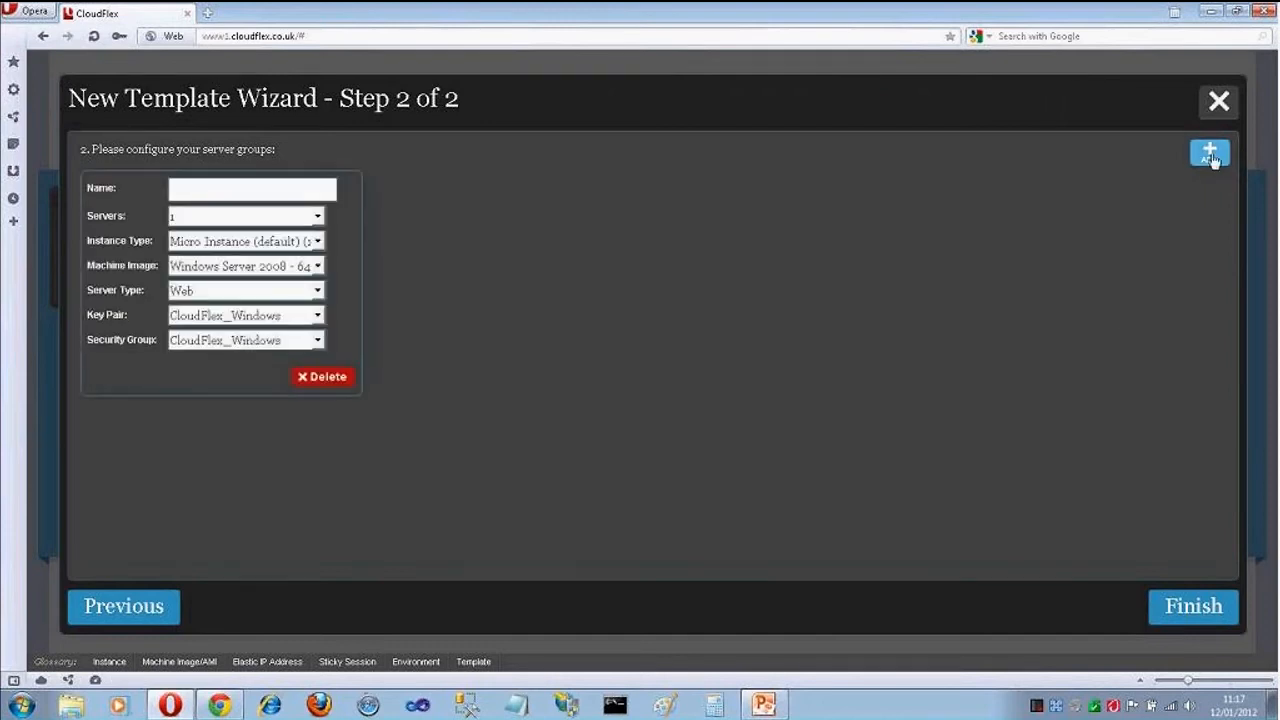
left_click(268, 189)
type("My new server group")
left_click(265, 215)
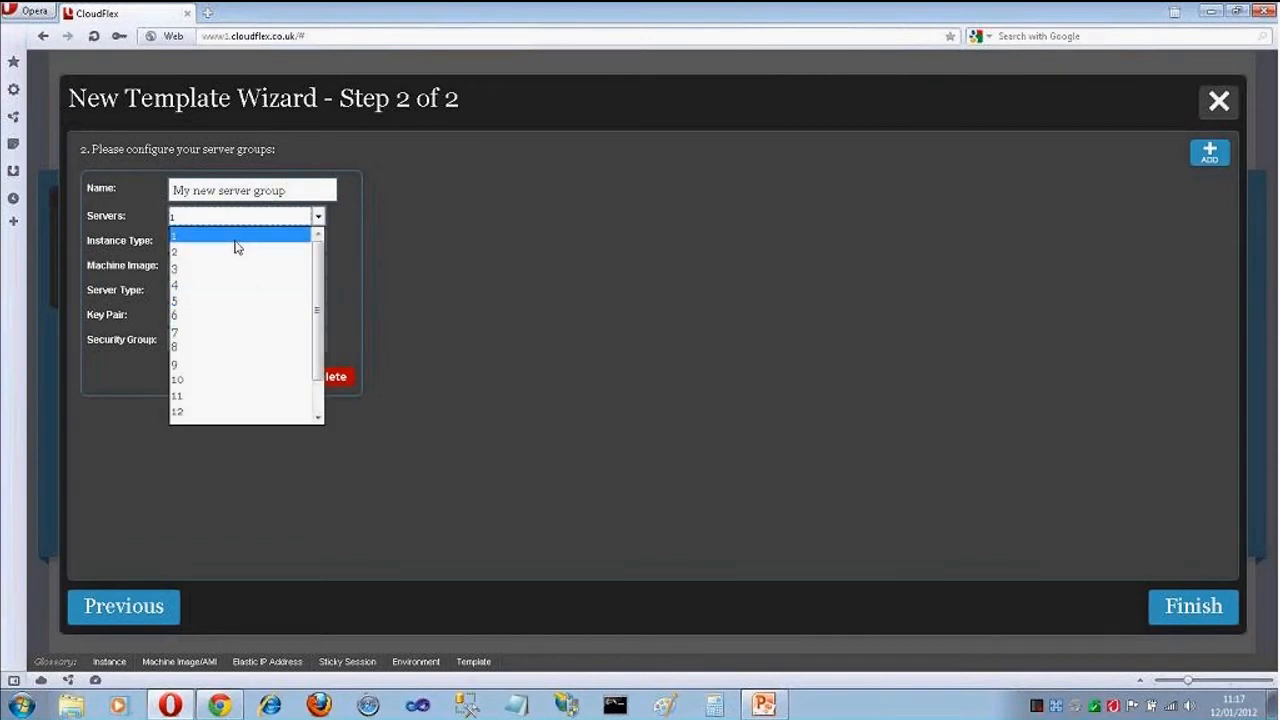
left_click(270, 240)
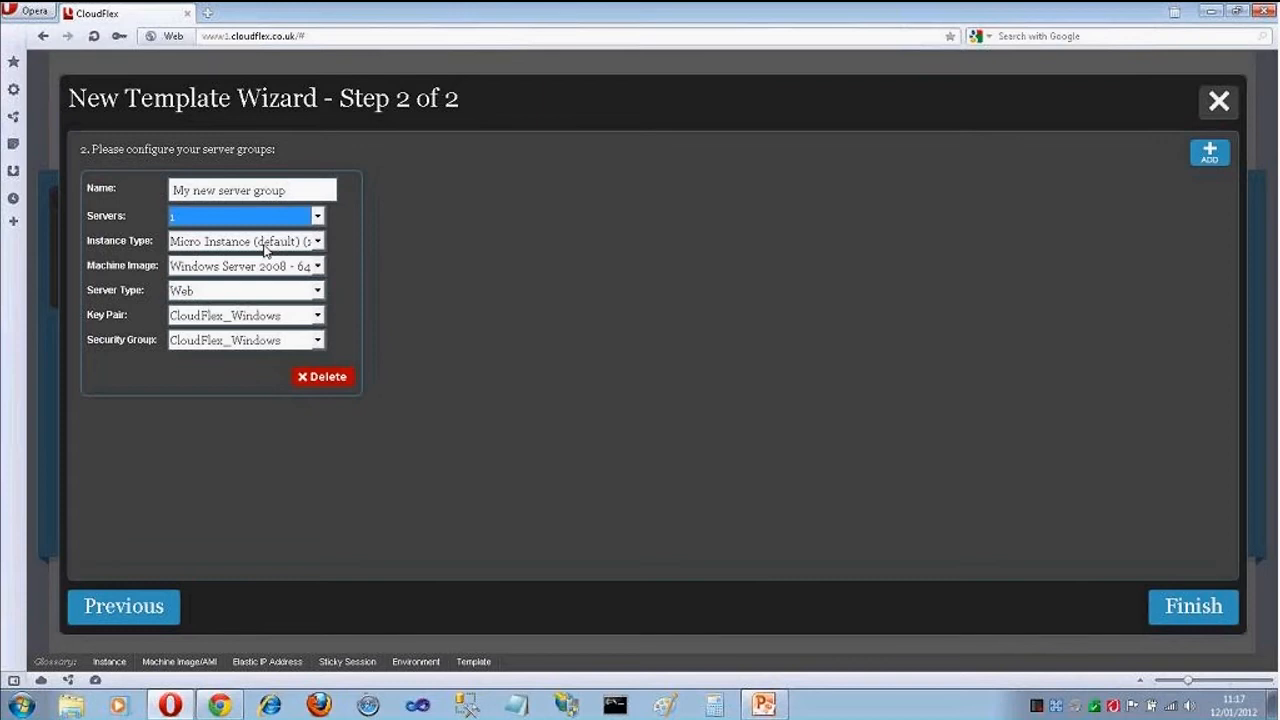
Keep Micro Instance (default), the Windows Server 2008 64 Bit machine image and server type Web for the server group
left_click(266, 251)
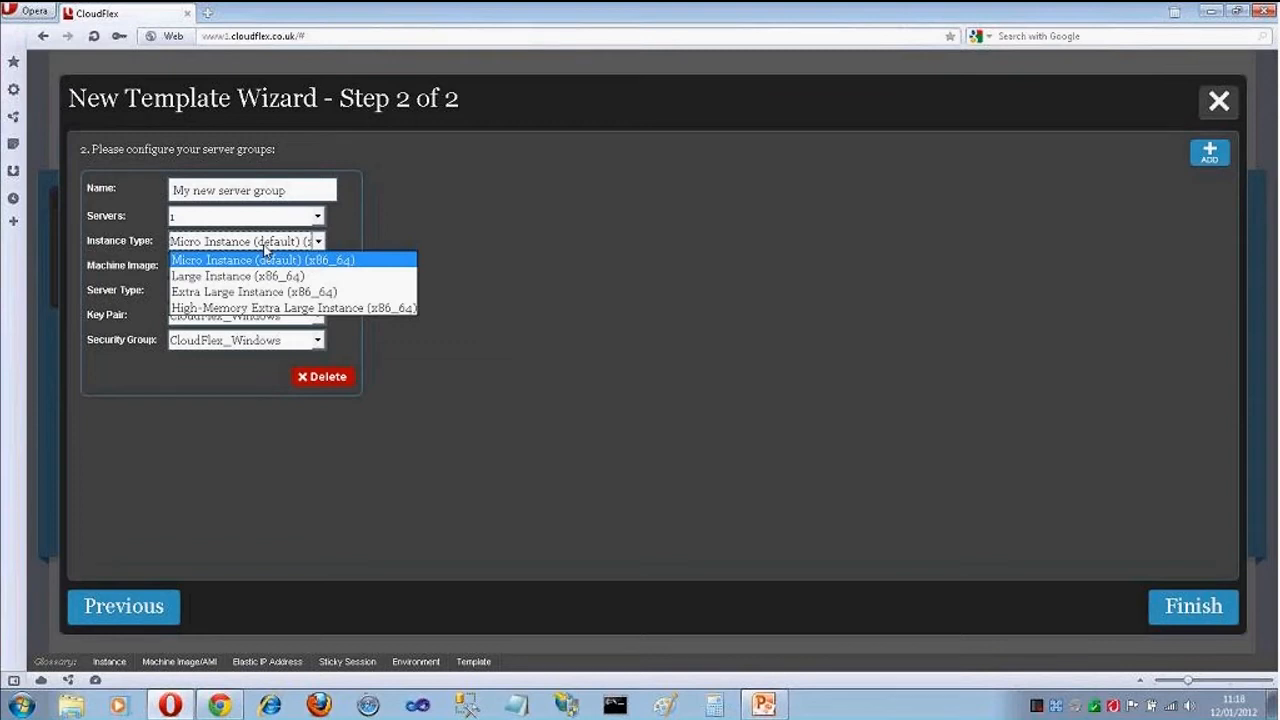
left_click(297, 260)
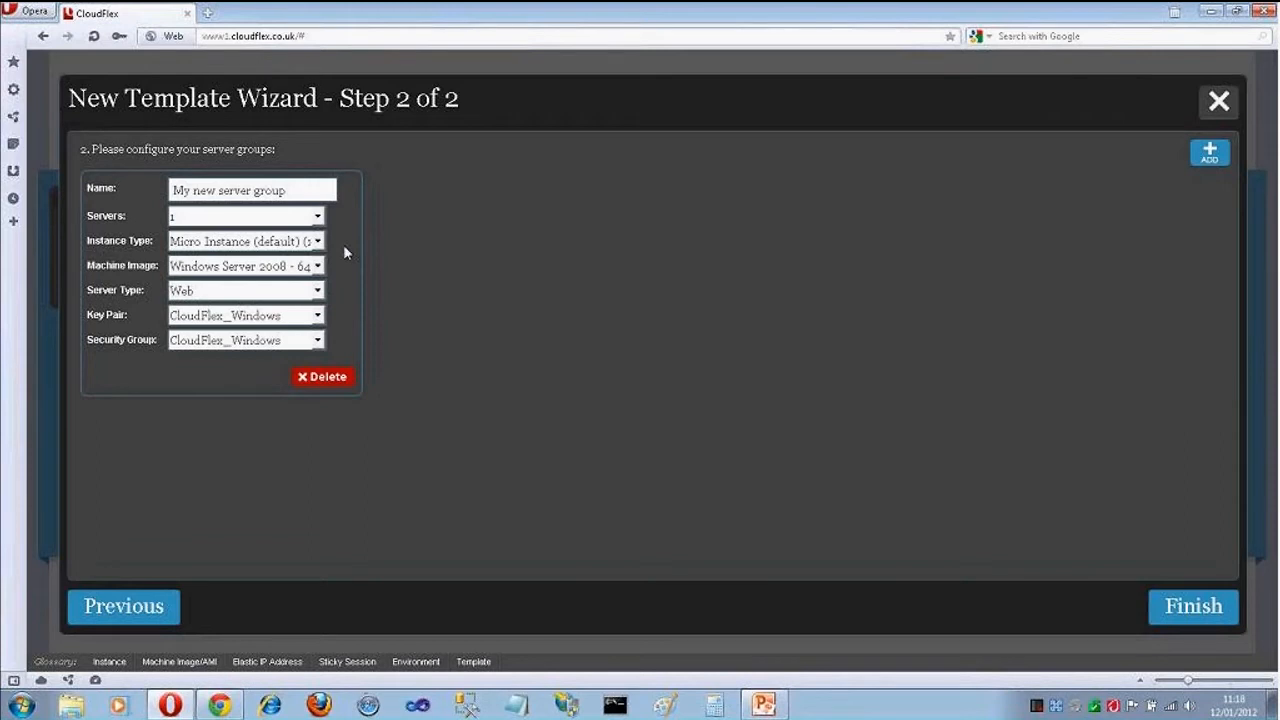
left_click(318, 266)
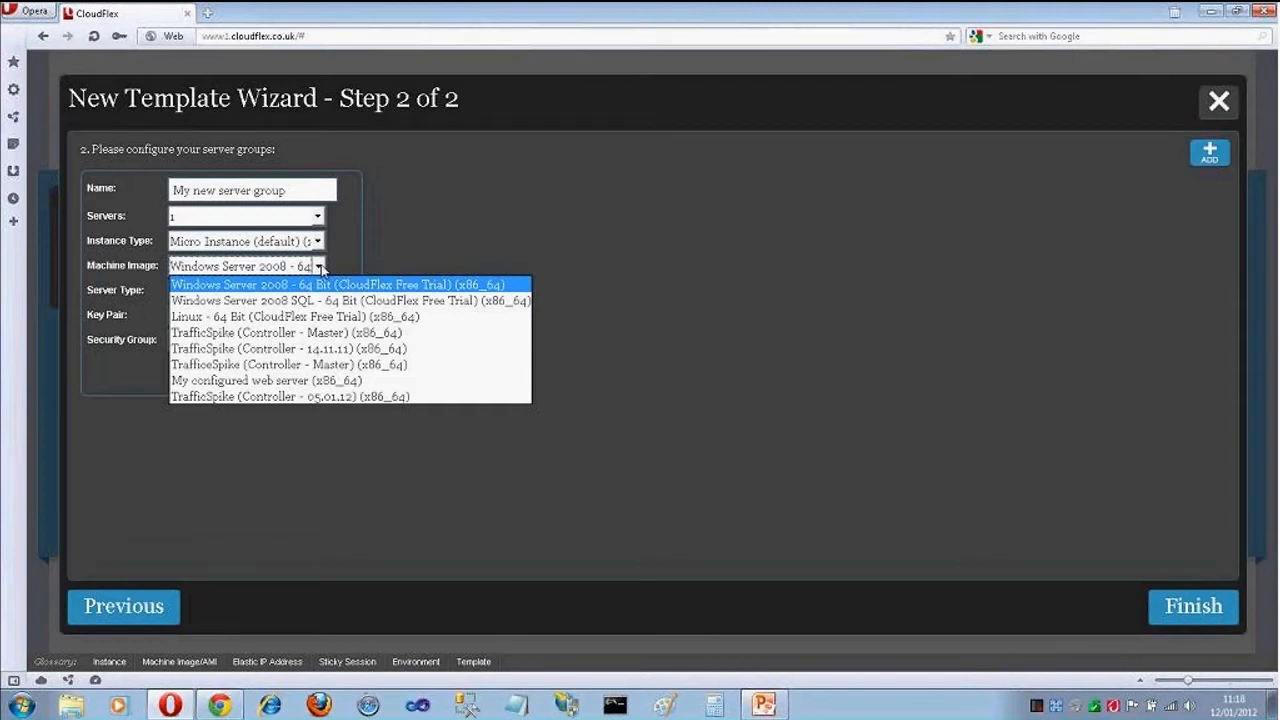
left_click(341, 268)
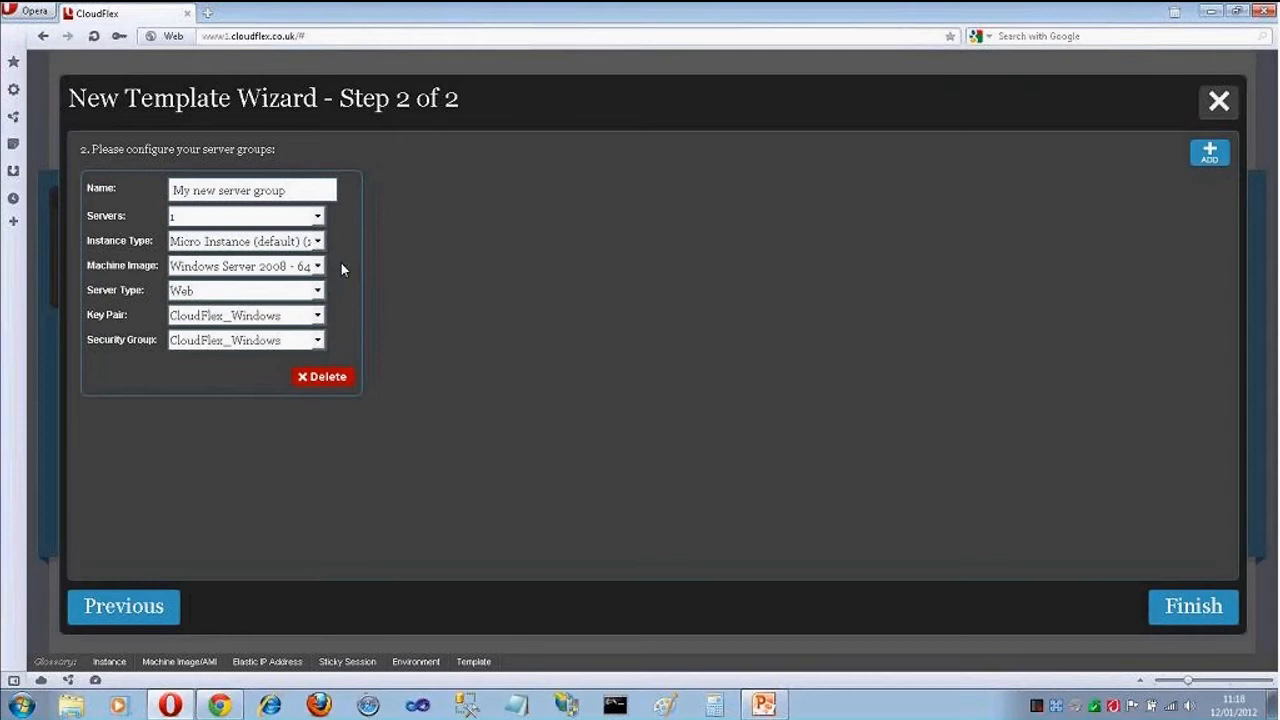
left_click(293, 297)
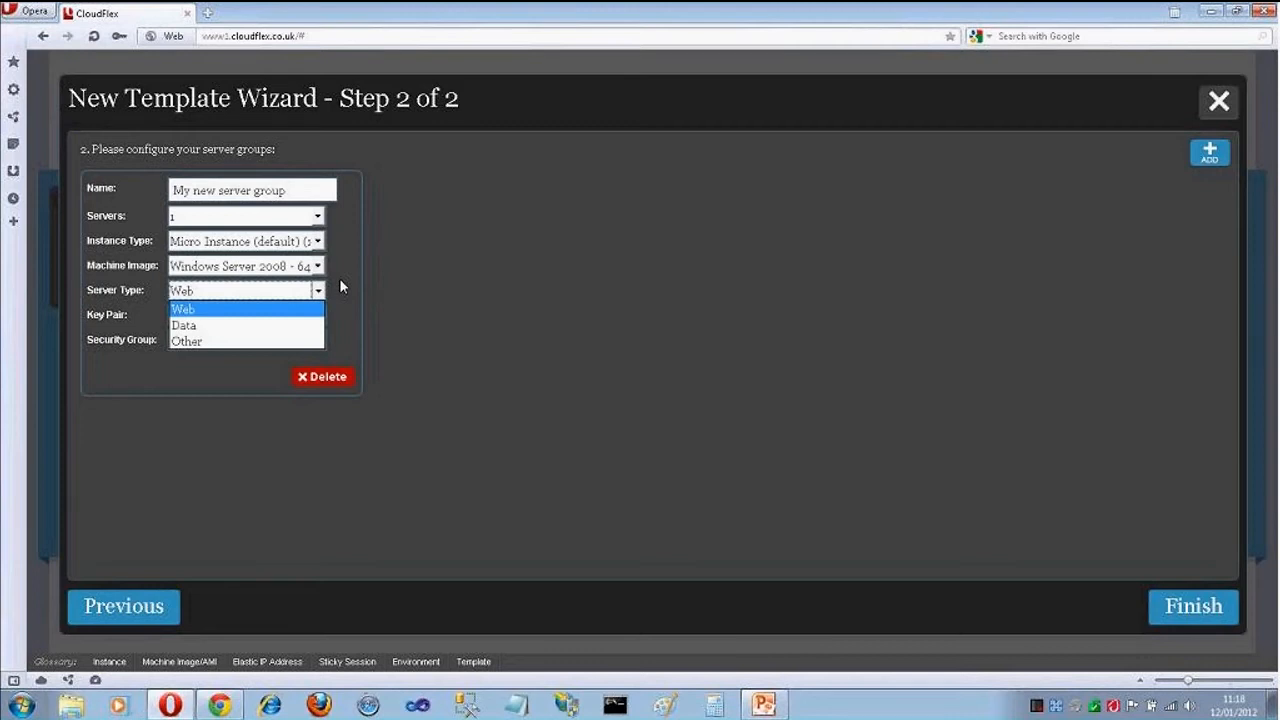
left_click(258, 312)
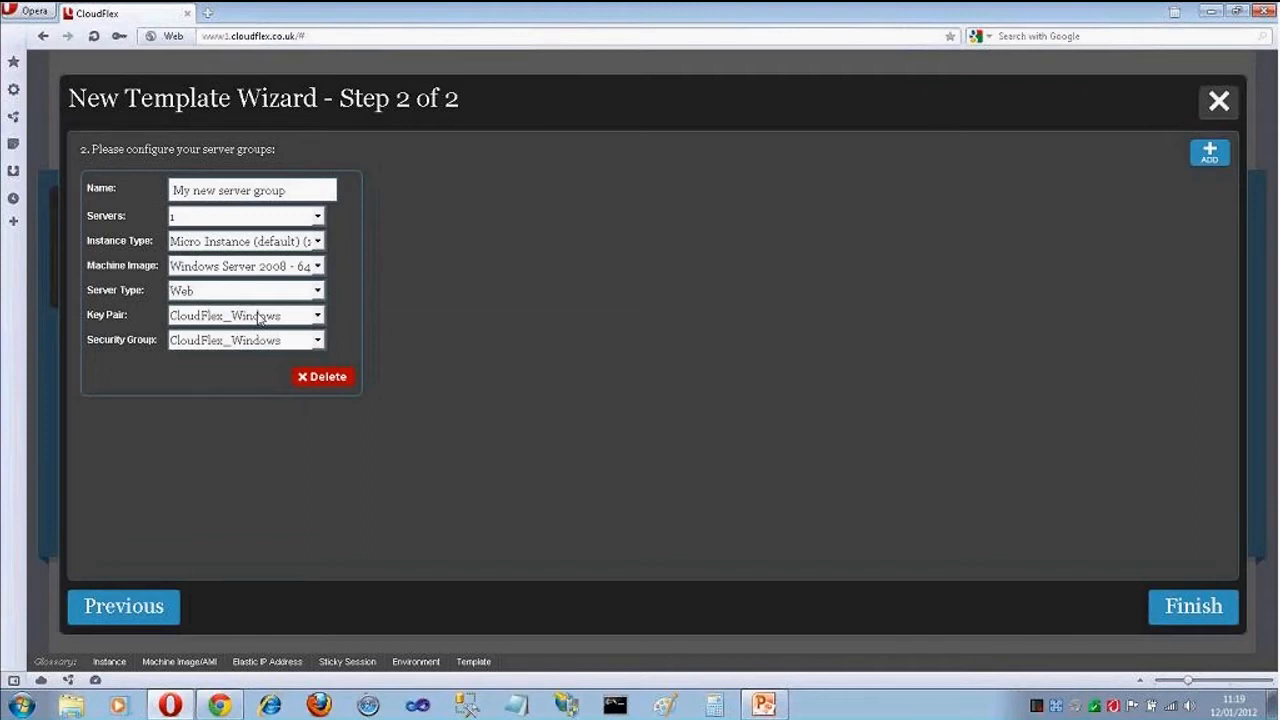
Add and delete a second blank server group, and finish creating the template
left_click(1209, 155)
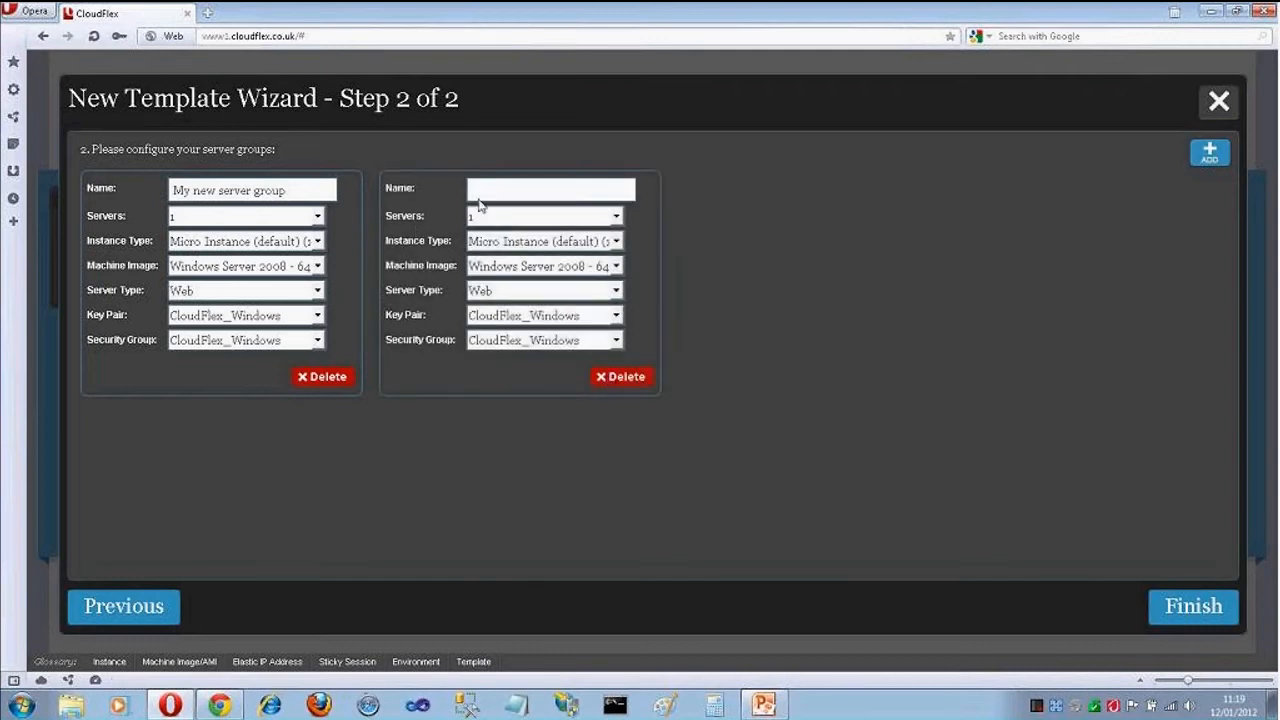
left_click(636, 384)
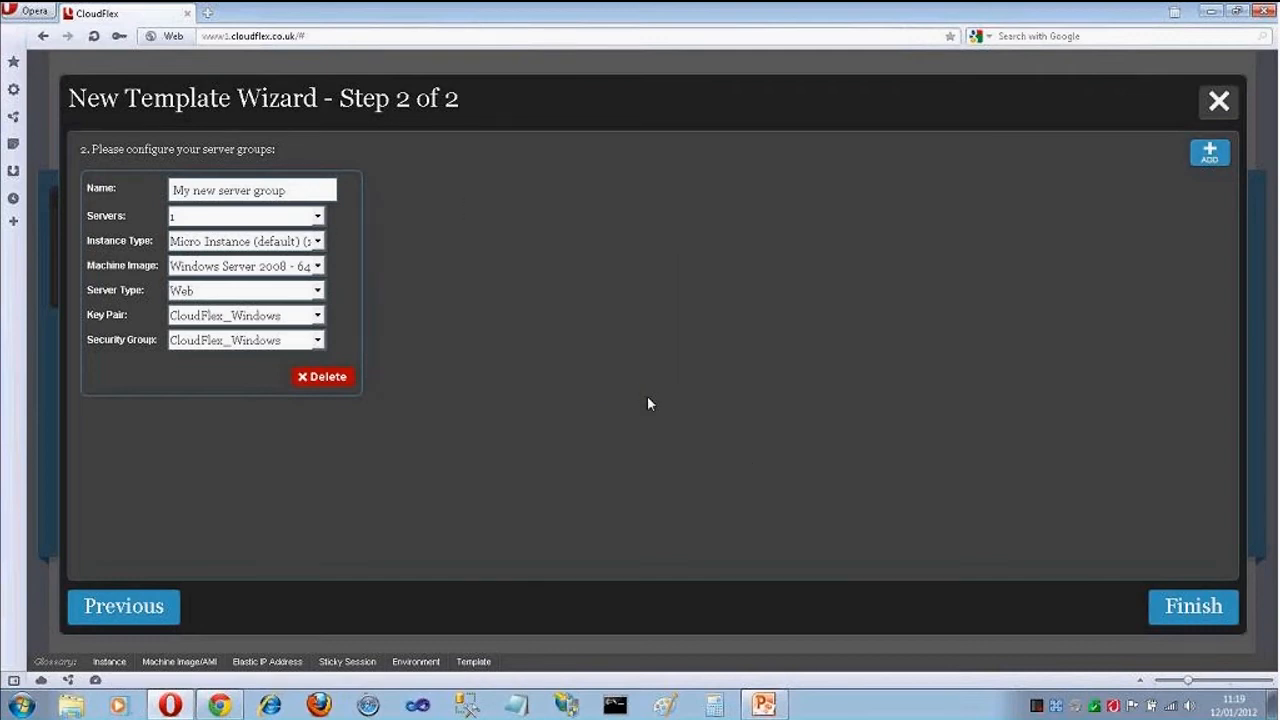
left_click(1205, 622)
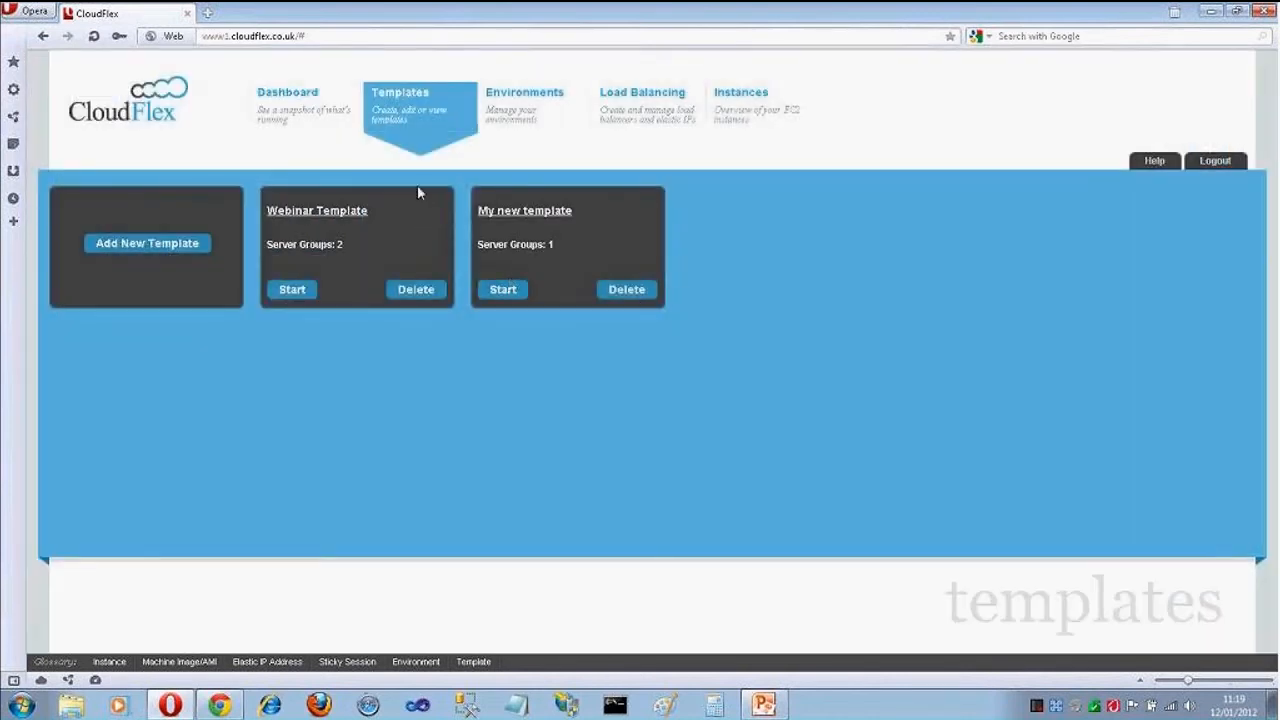
Start a new environment from Webinar Template and name it "Webinar Environment 2"
left_click(290, 290)
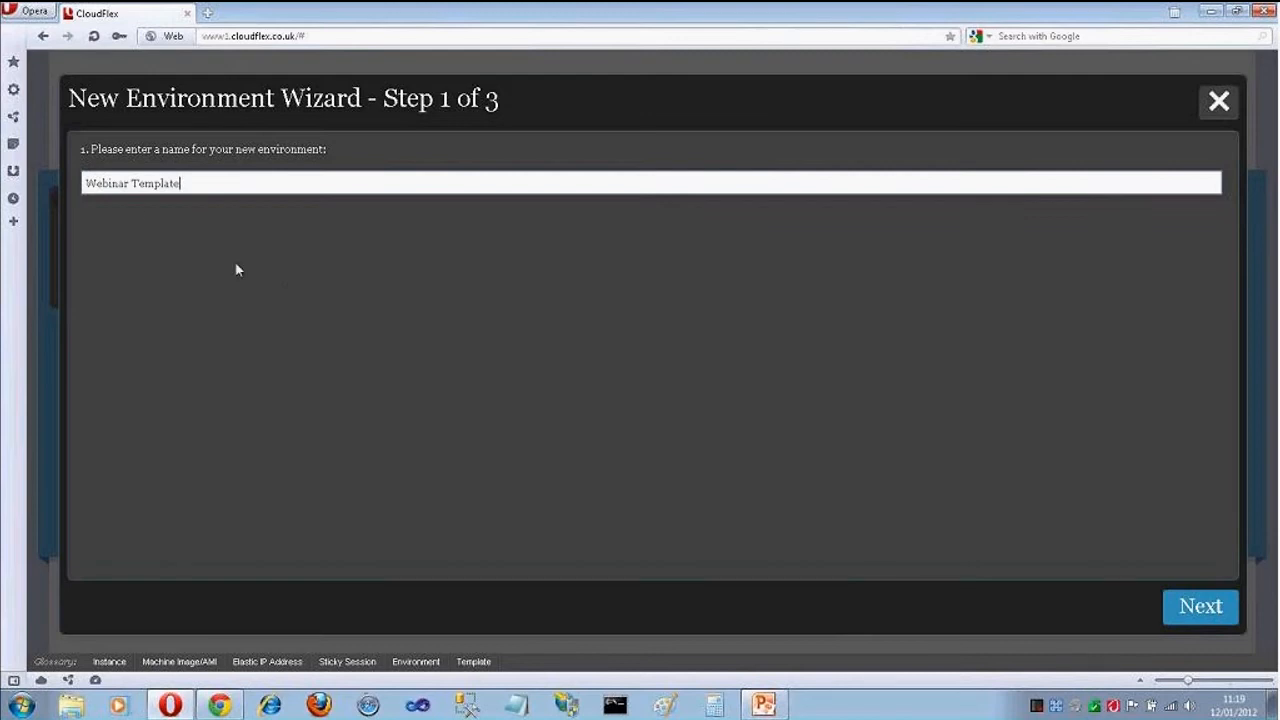
double_click(179, 190)
type("Envio")
key("BackSpace")
type("ronment 2")
left_click(1195, 612)
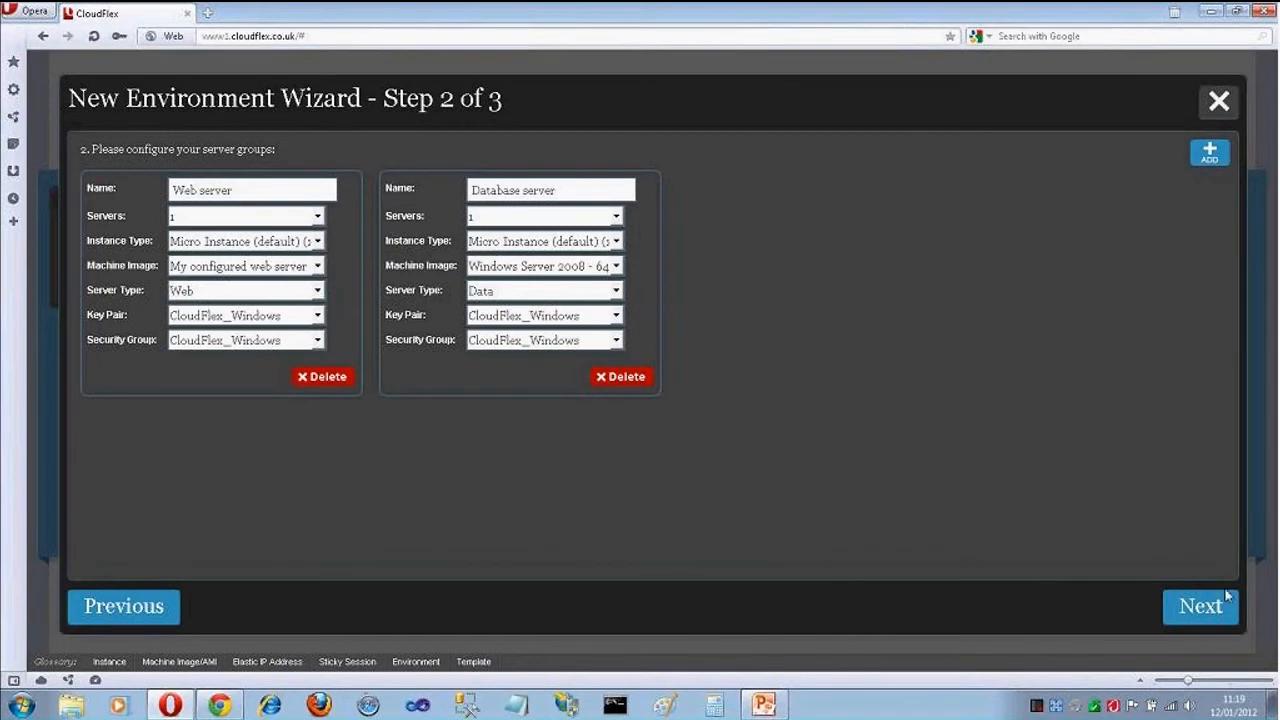
Accept the environment's server groups and save an Environment Startup schedule for Every Day at 8:00 AM
left_click(1189, 607)
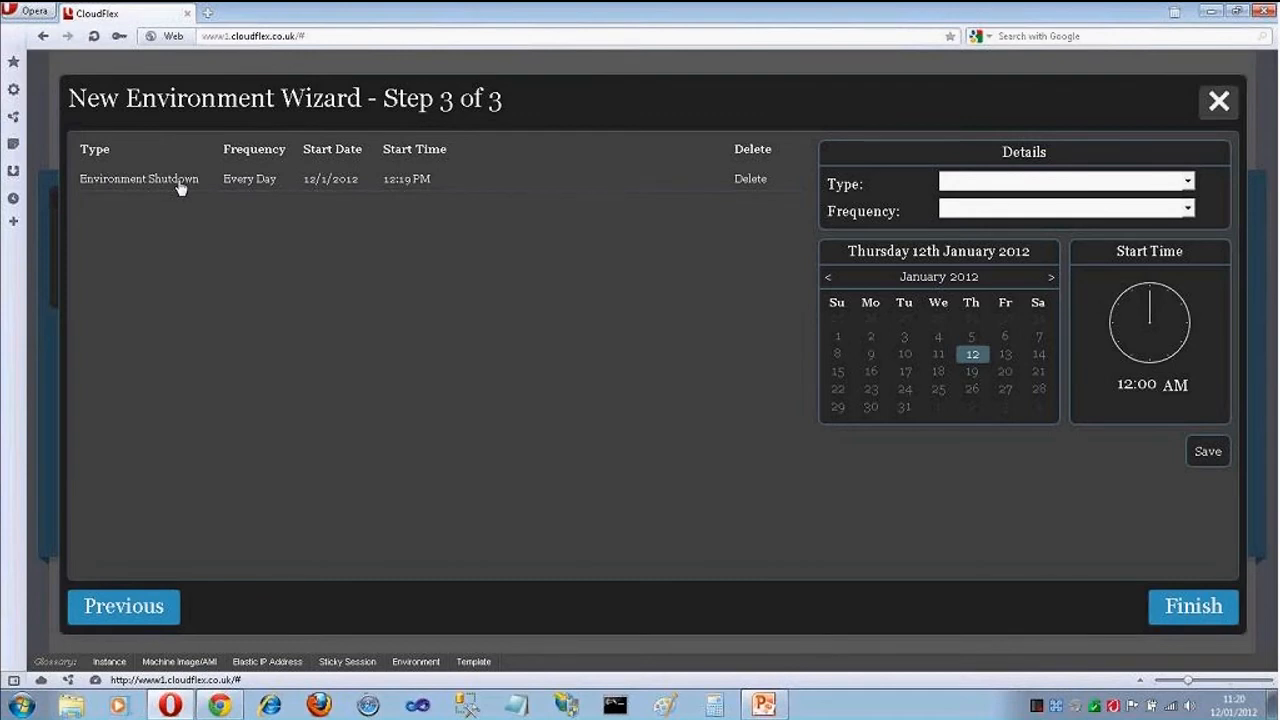
left_click(996, 182)
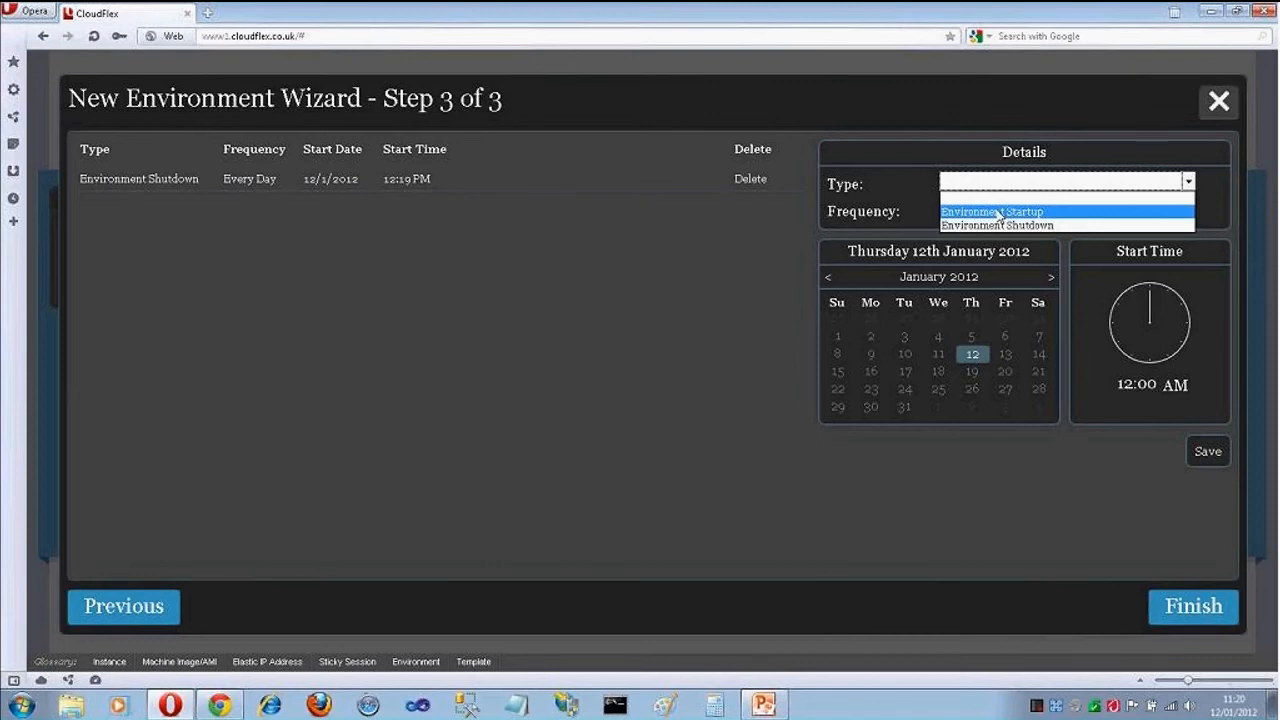
left_click(998, 212)
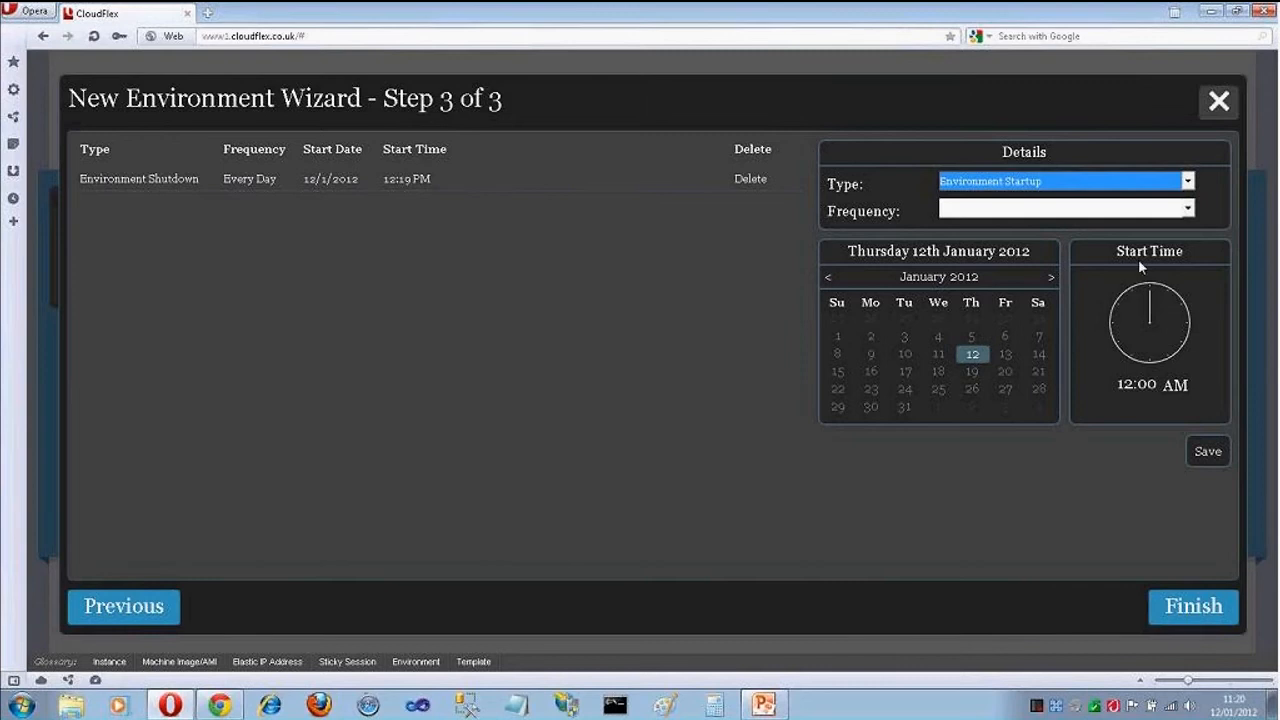
left_click_drag(1150, 301, 1073, 355)
mouse_move(1151, 290)
left_mouse_down()
mouse_move(1124, 345)
mouse_move(1155, 287)
left_mouse_up()
left_click(1070, 211)
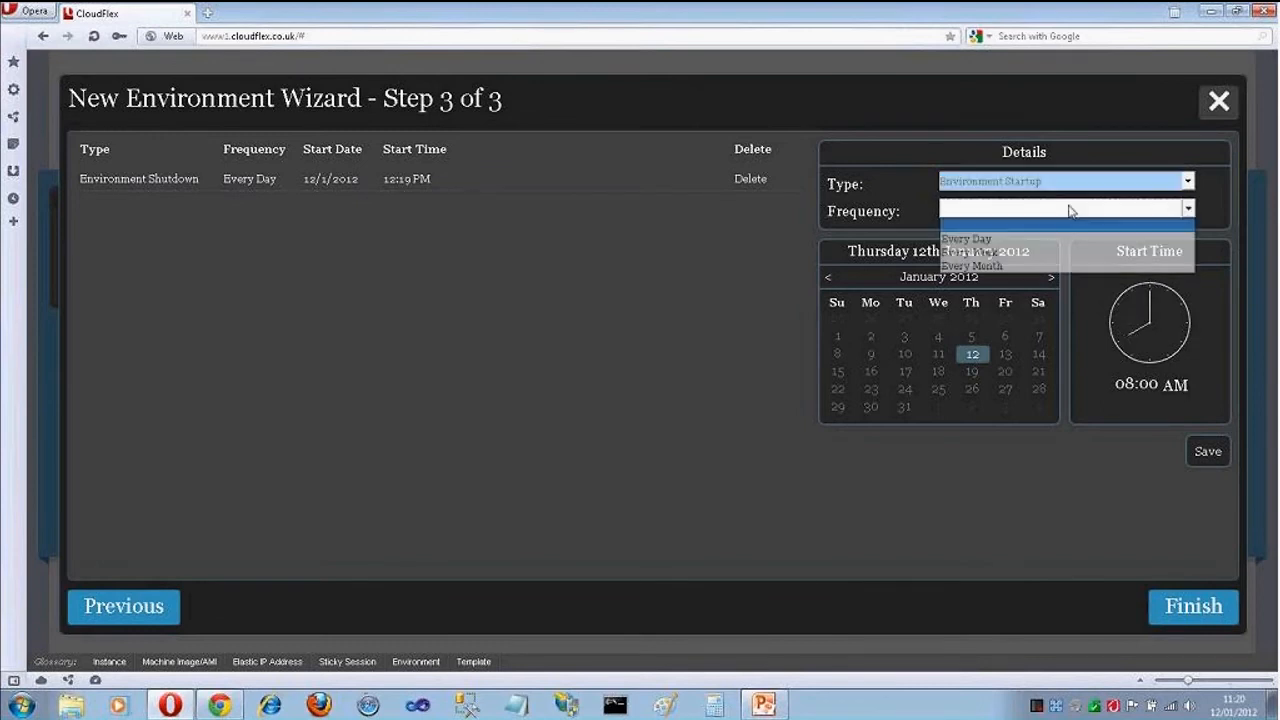
left_click(990, 240)
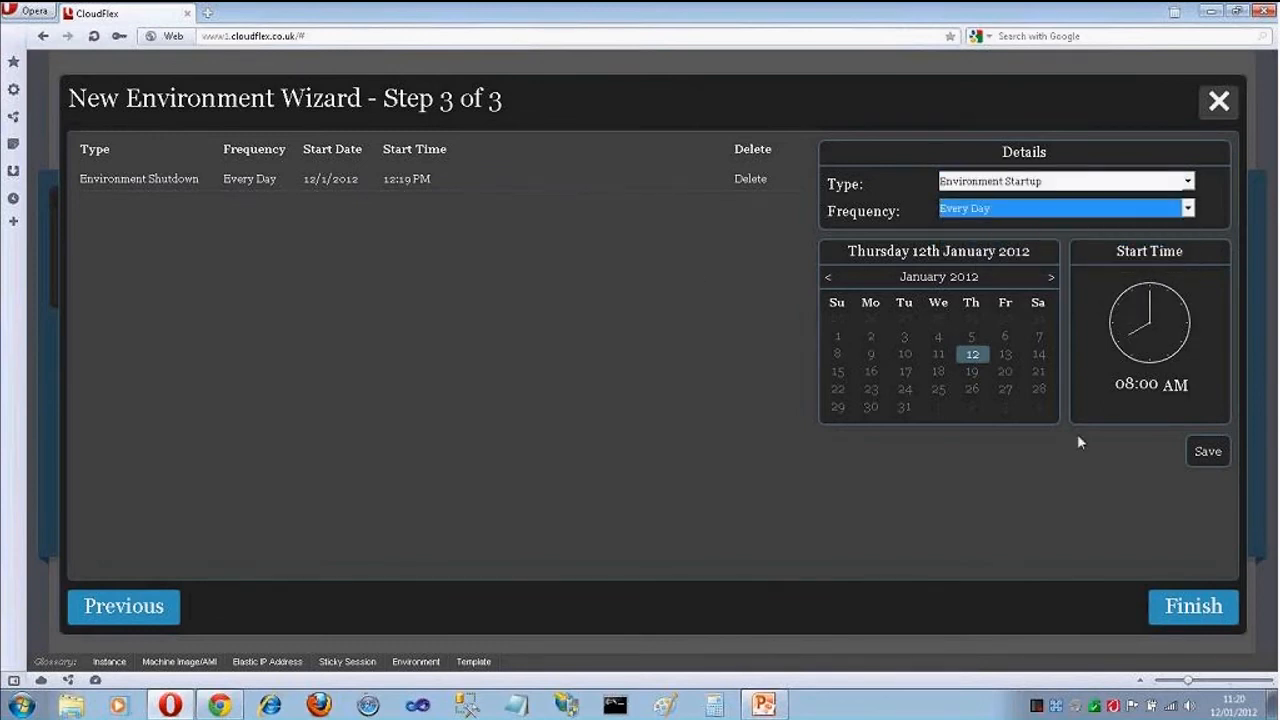
left_click(1226, 454)
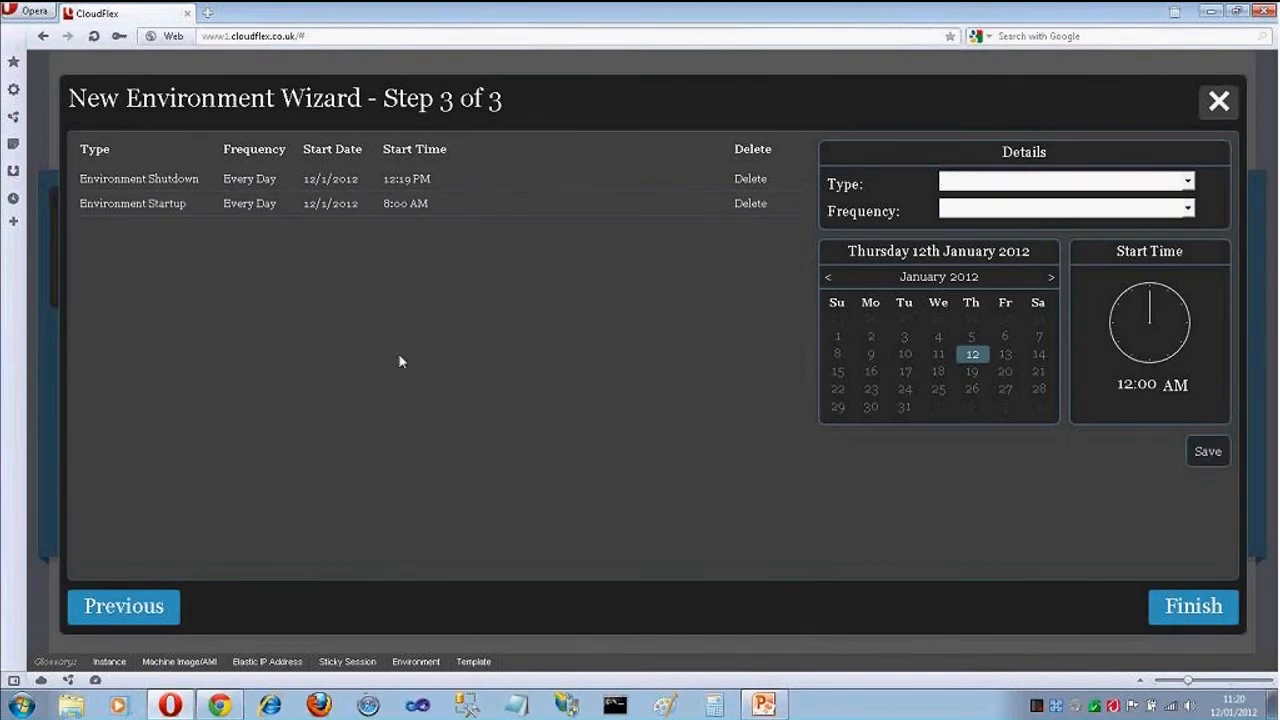
left_click(970, 186)
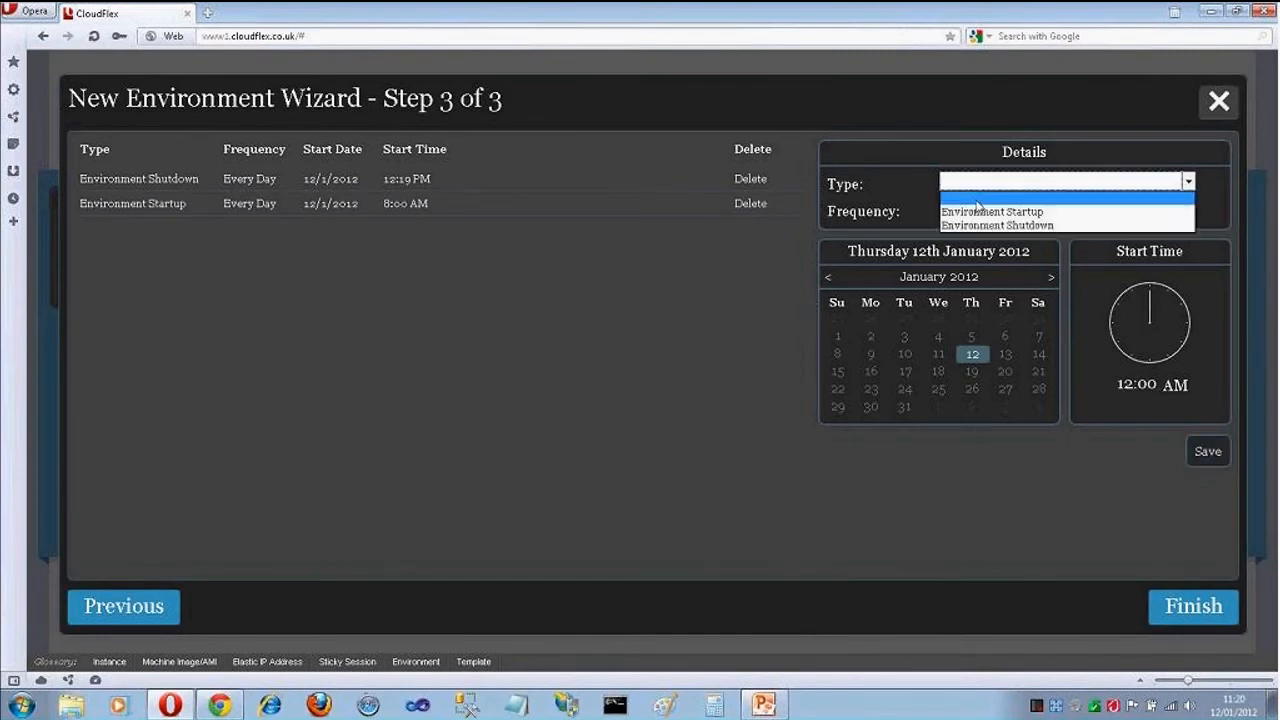
left_click(990, 225)
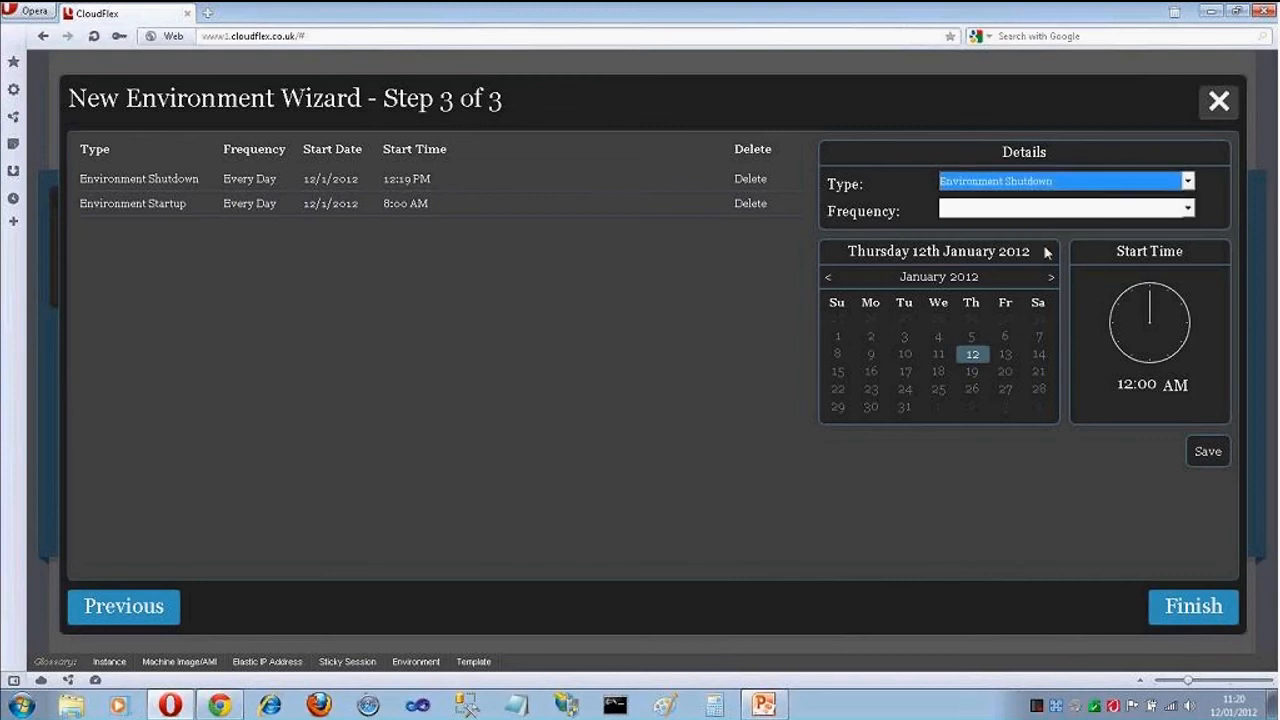
left_click_drag(1142, 293, 1198, 384)
left_click(1174, 387)
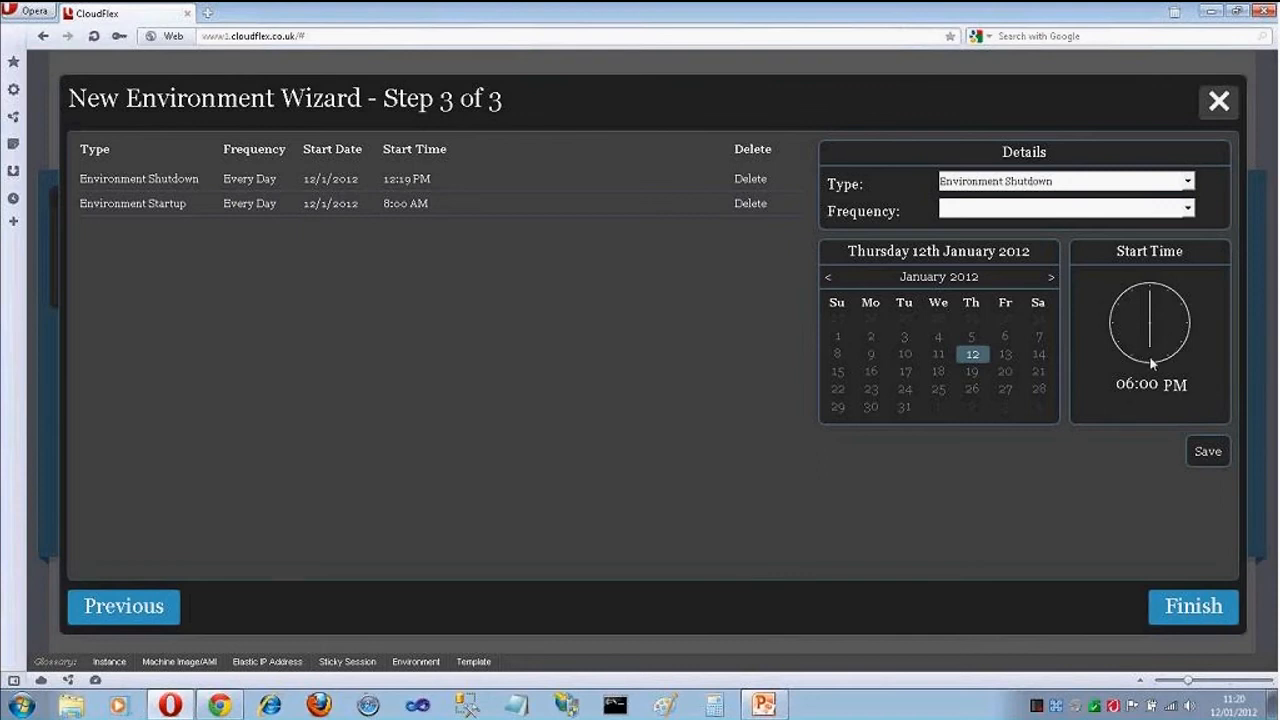
Delete the existing Environment Shutdown task scheduled for 12:19 PM from the new environment
left_click(750, 180)
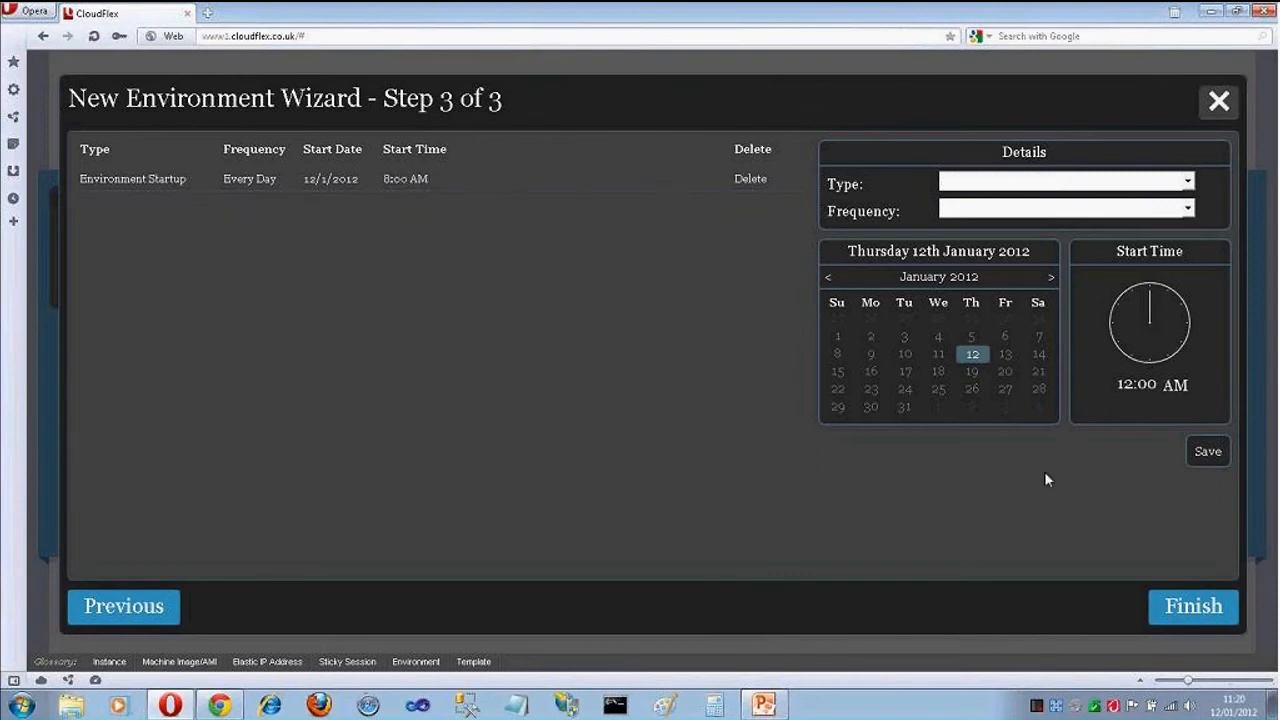
left_click(1208, 452)
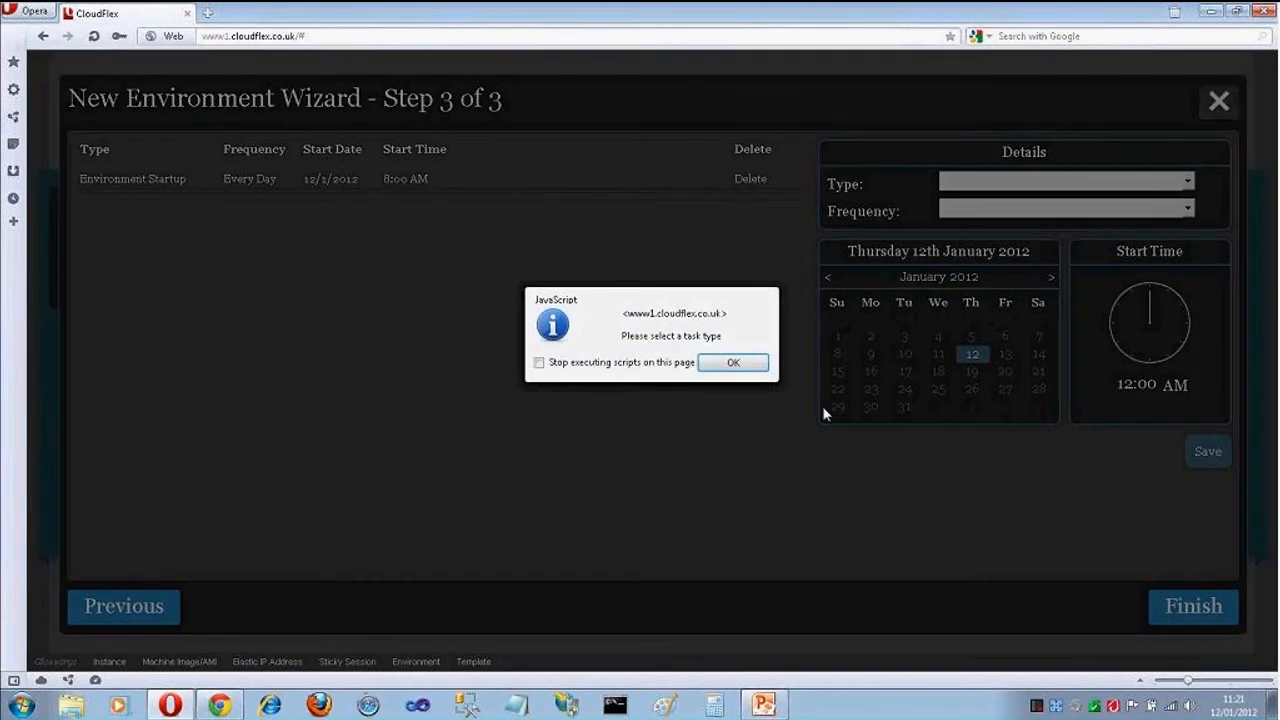
key("Return")
Save an Environment Shutdown schedule for Every Day at 6:00 PM and finish creating the environment
left_click(966, 182)
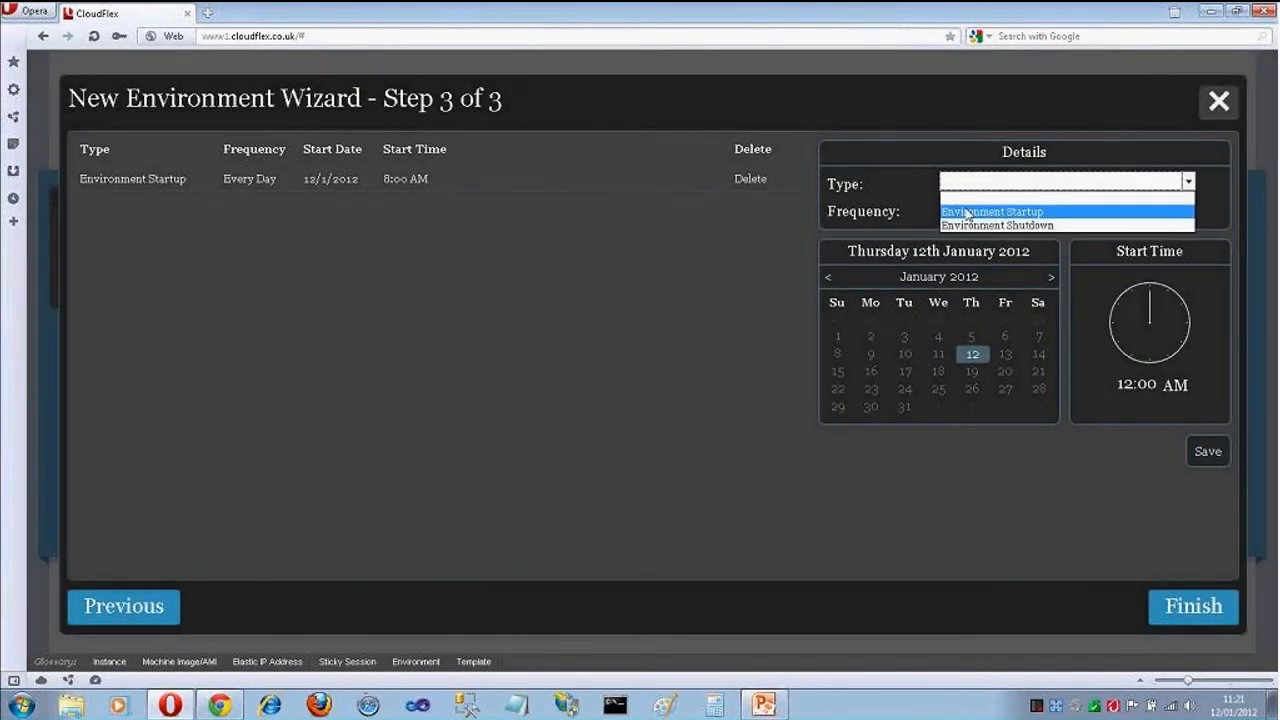
left_click(980, 225)
left_click(1186, 209)
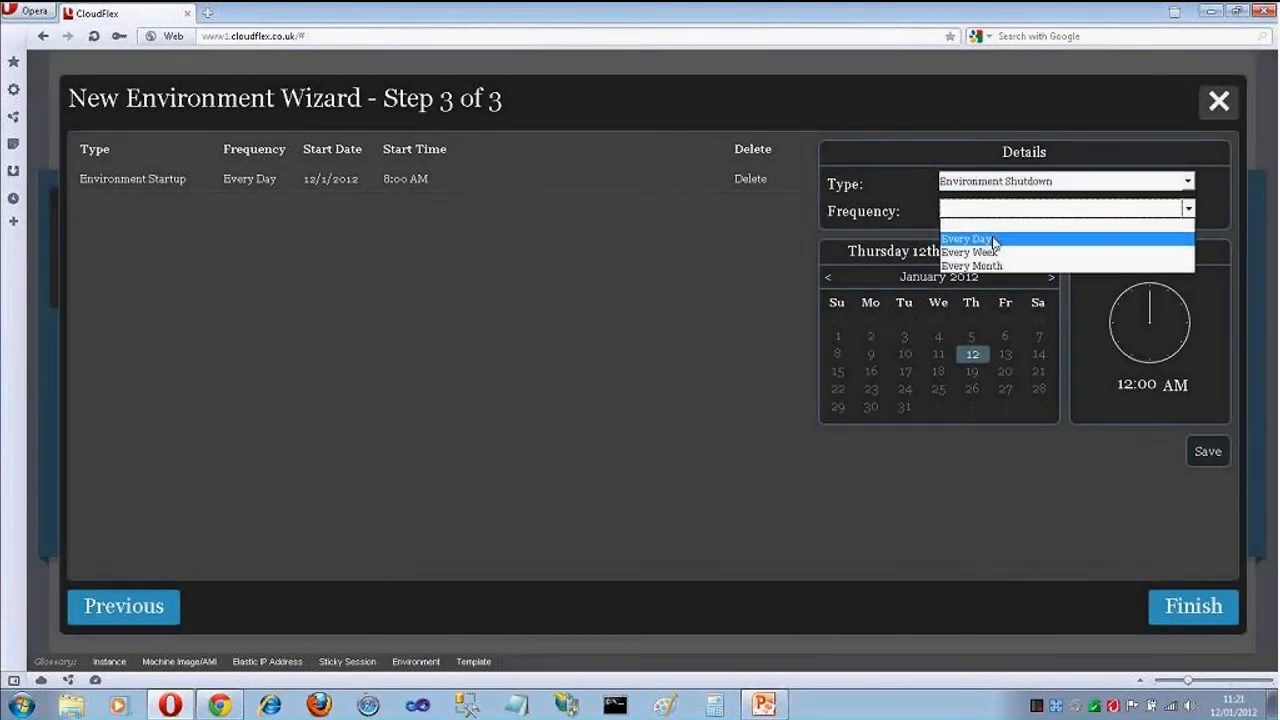
left_click(1100, 226)
left_click_drag(1113, 295, 1166, 380)
left_click(1175, 385)
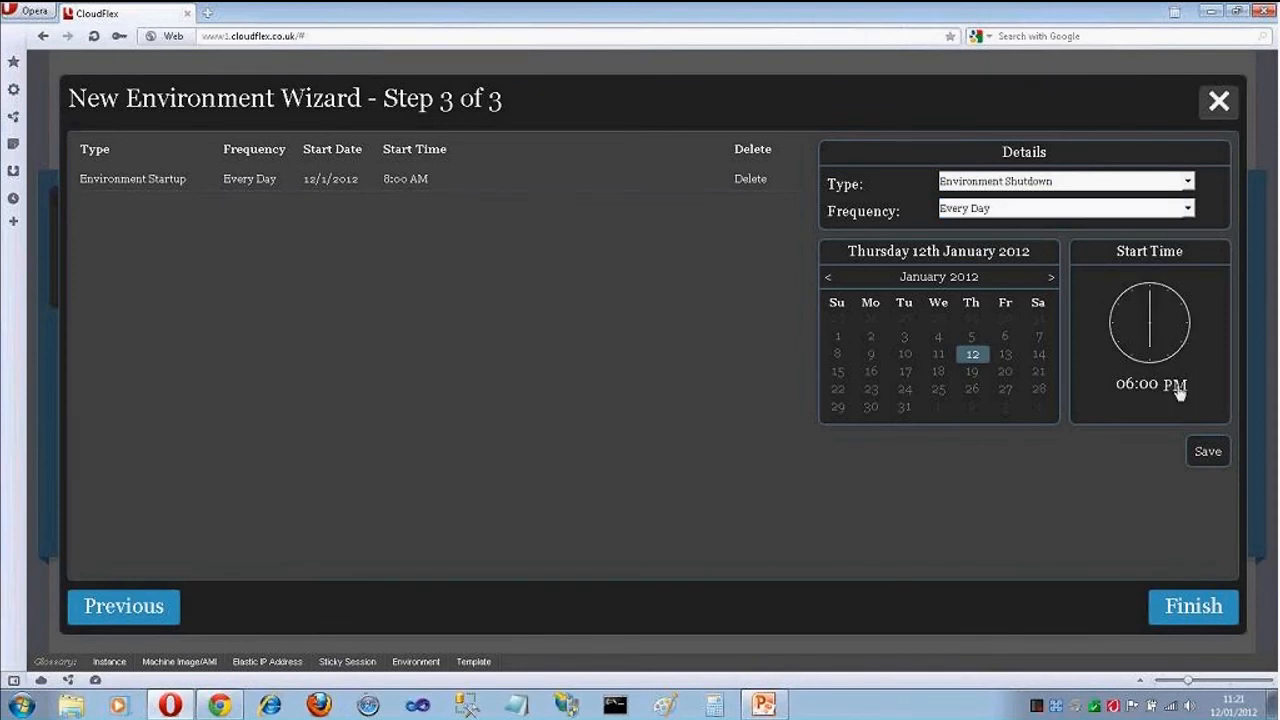
left_click(1208, 455)
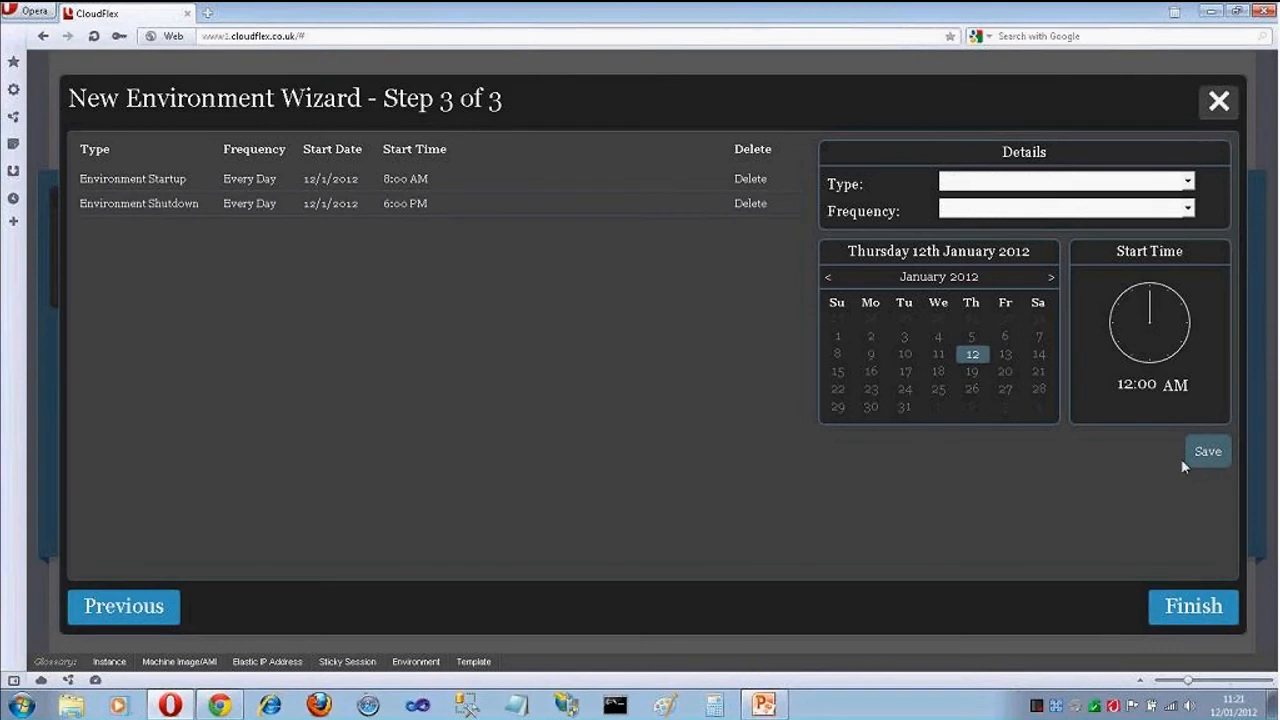
left_click(1185, 618)
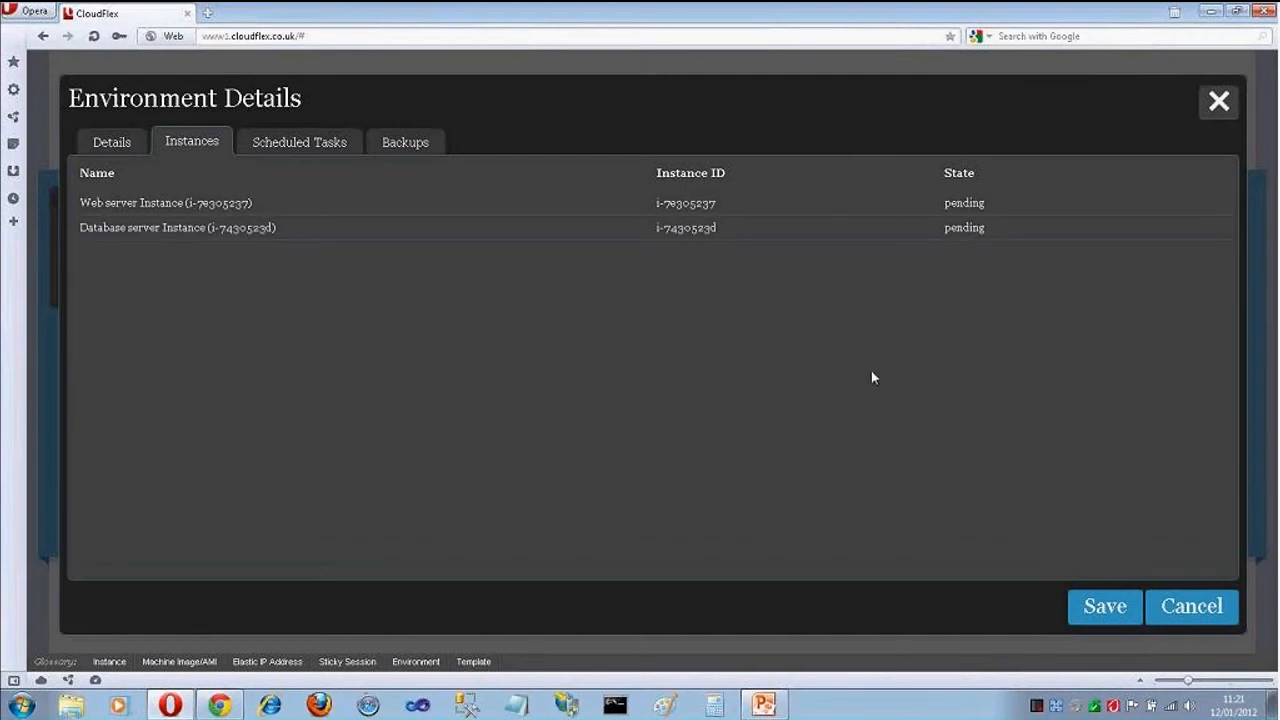
Examine the database and web server instance settings of the new environment, and close its details
left_click(198, 229)
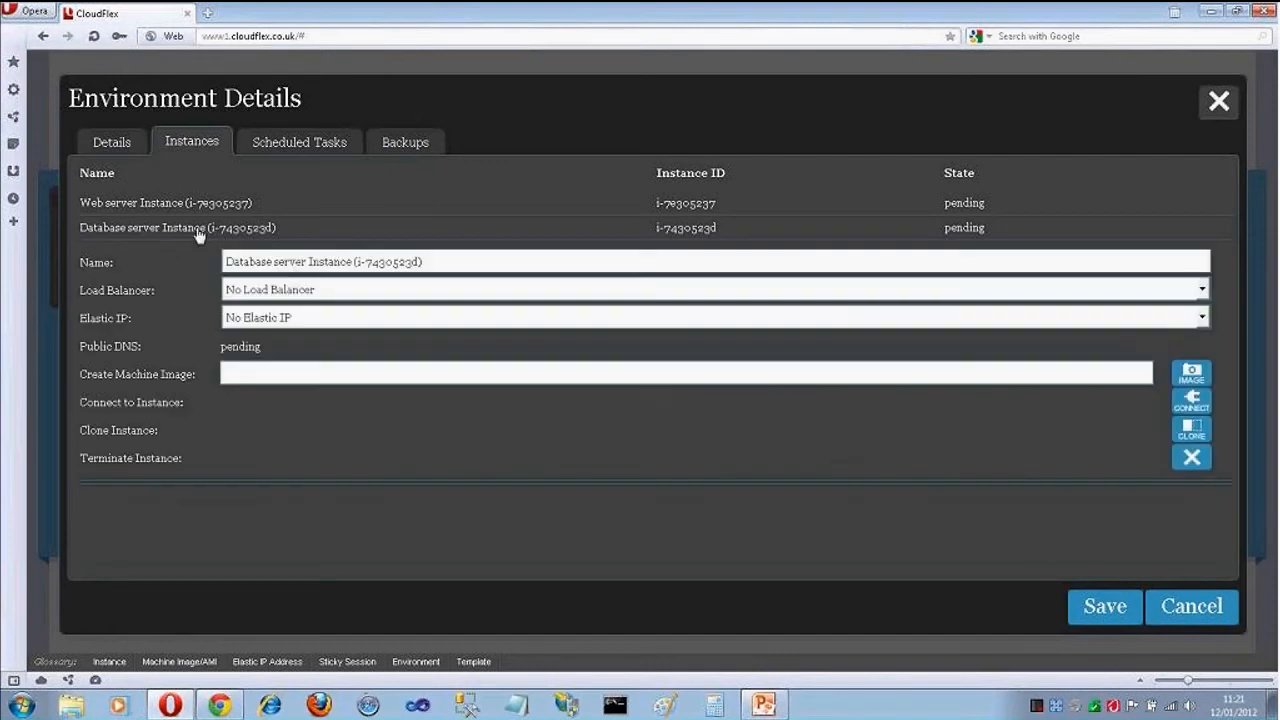
left_click(188, 205)
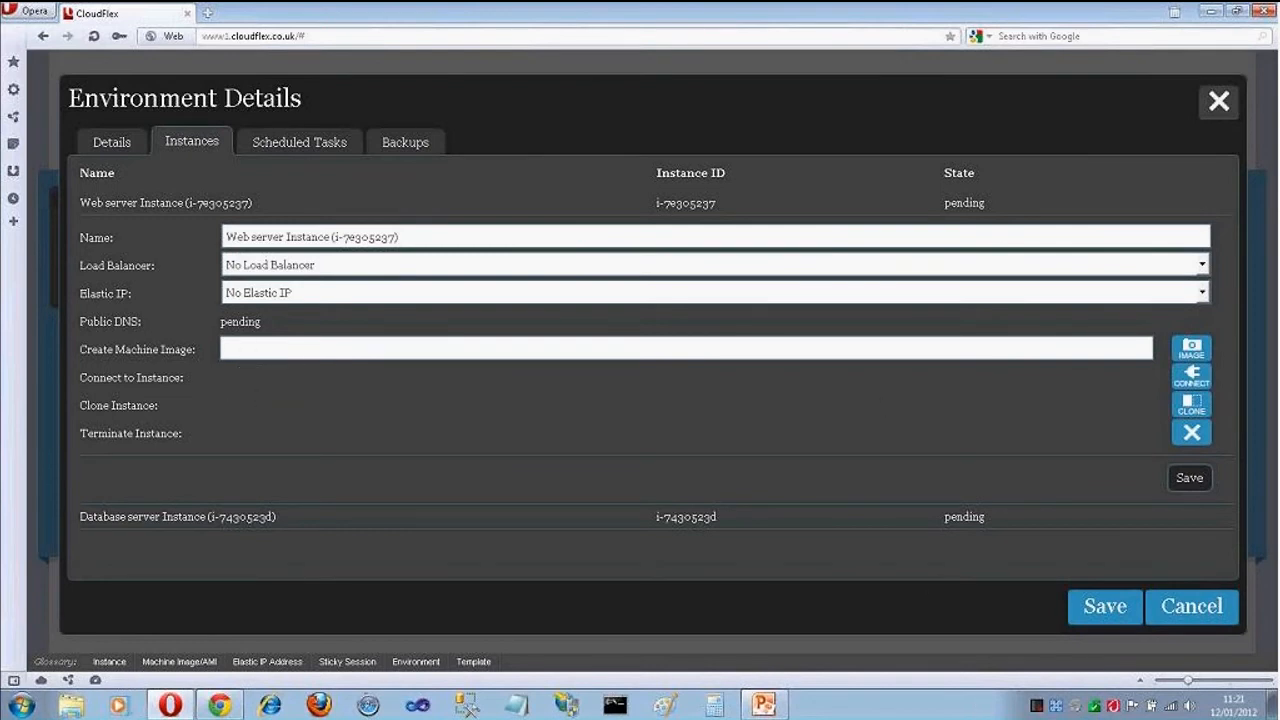
left_click_drag(400, 237, 317, 237)
left_click(343, 237)
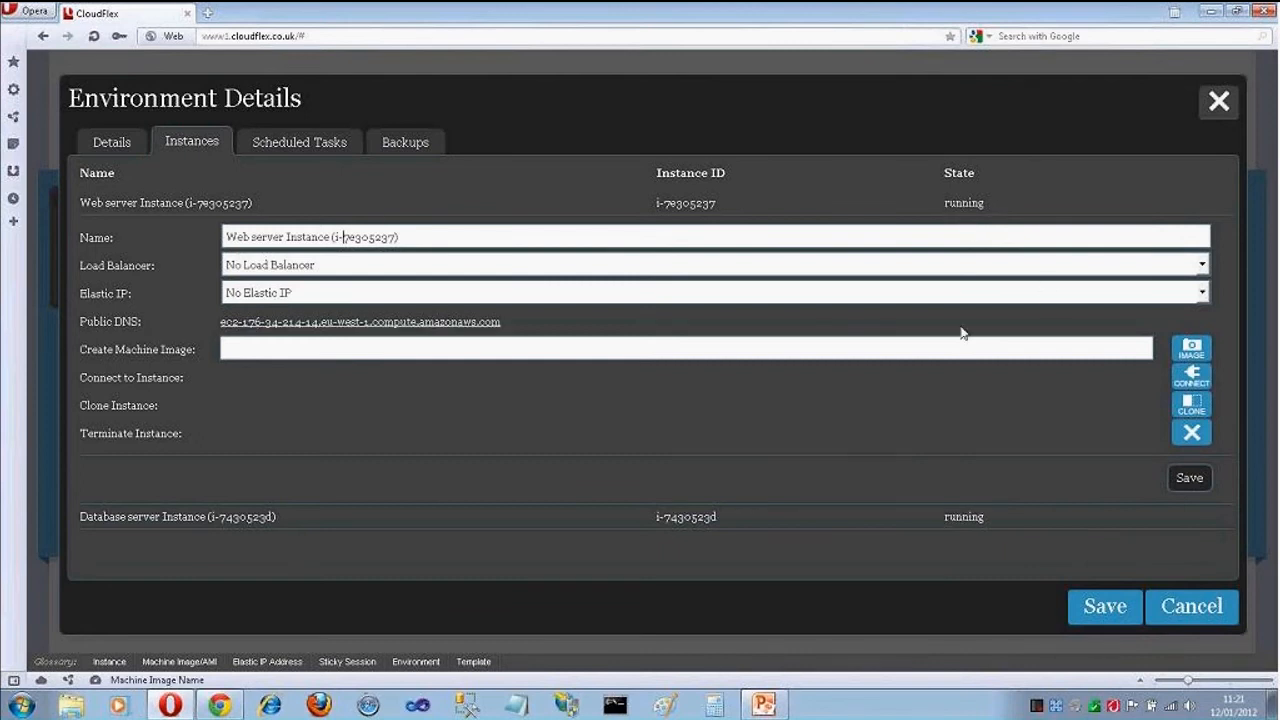
left_click(133, 205)
left_click(145, 207)
left_click(1218, 116)
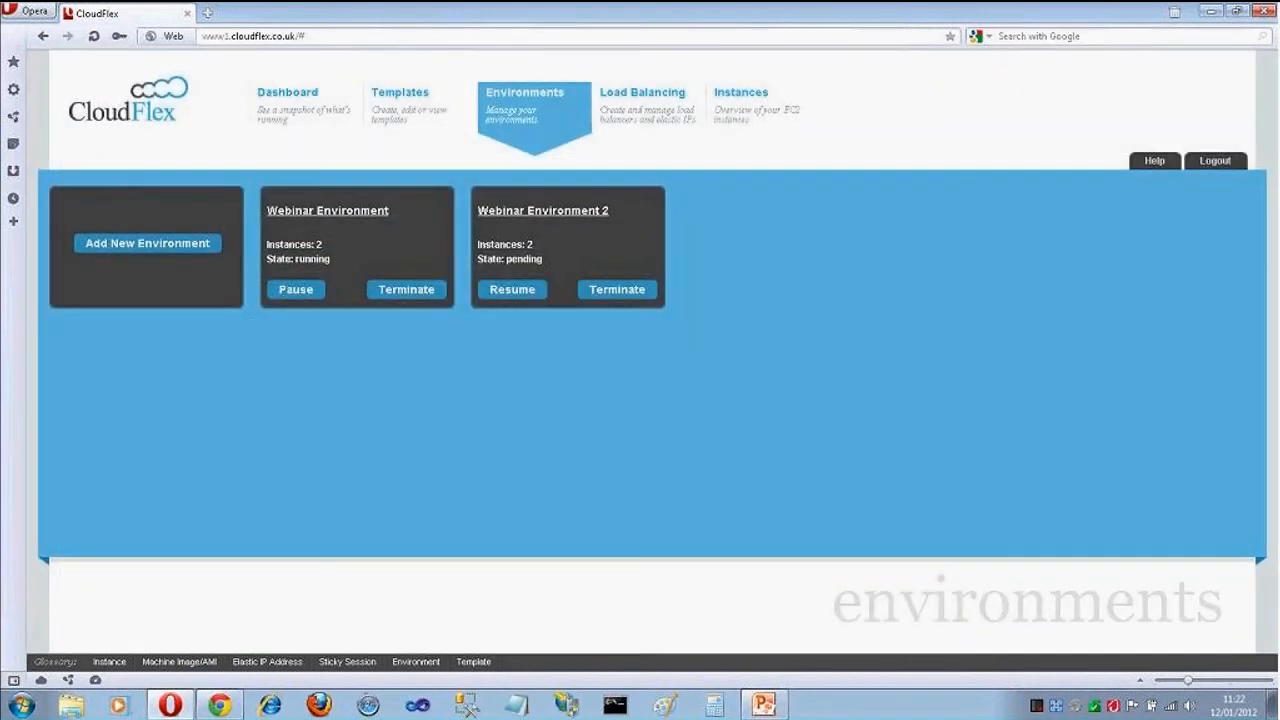
Review the web server instance, scheduled tasks and backups of Webinar Environment
left_click(356, 213)
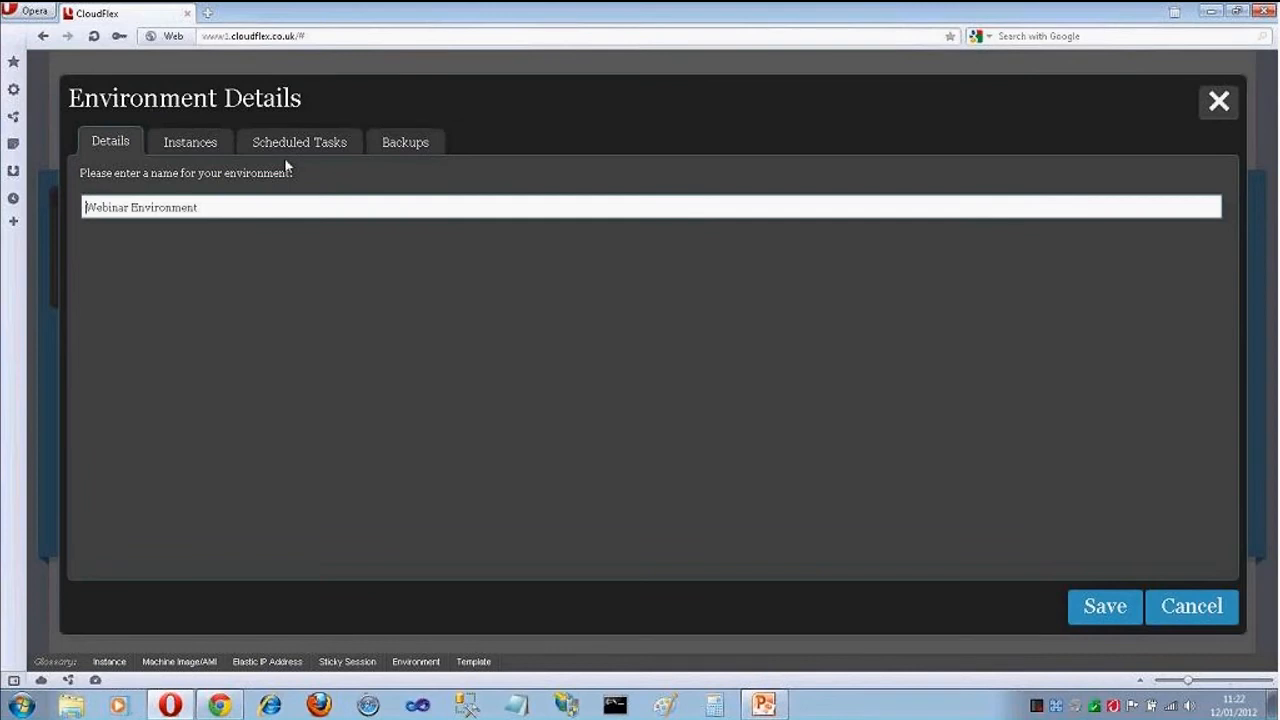
left_click(177, 148)
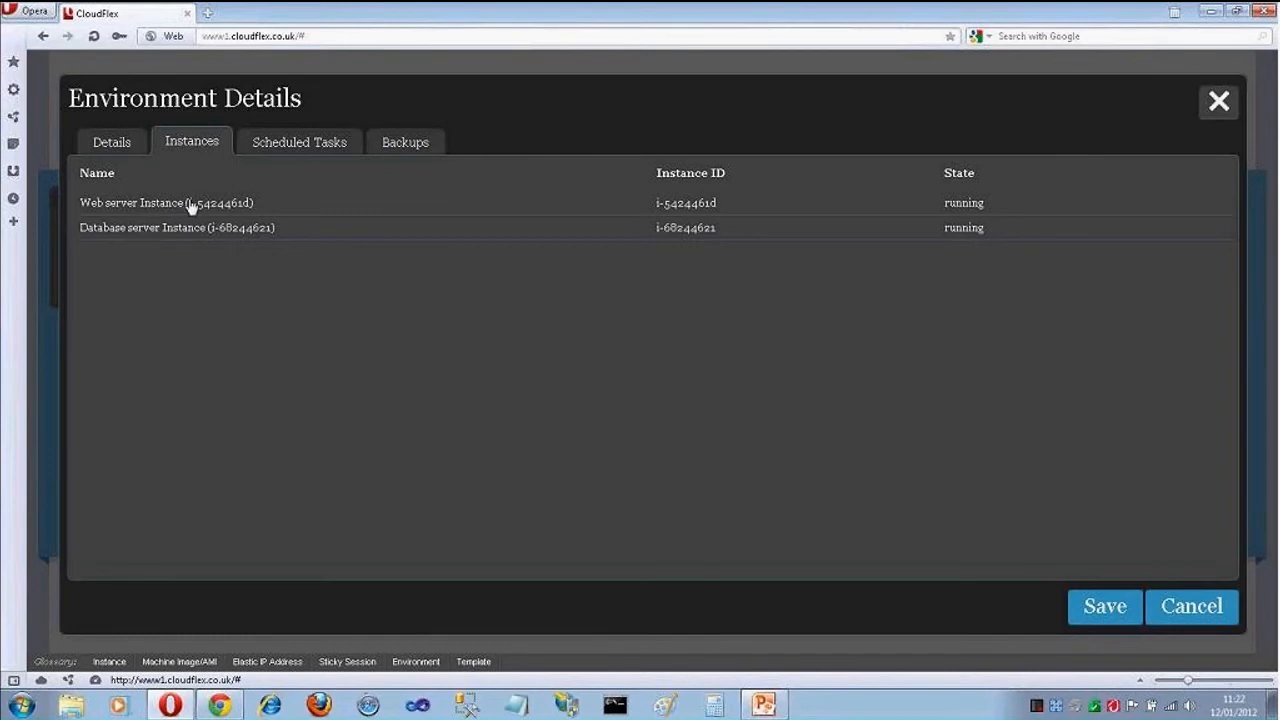
left_click(190, 204)
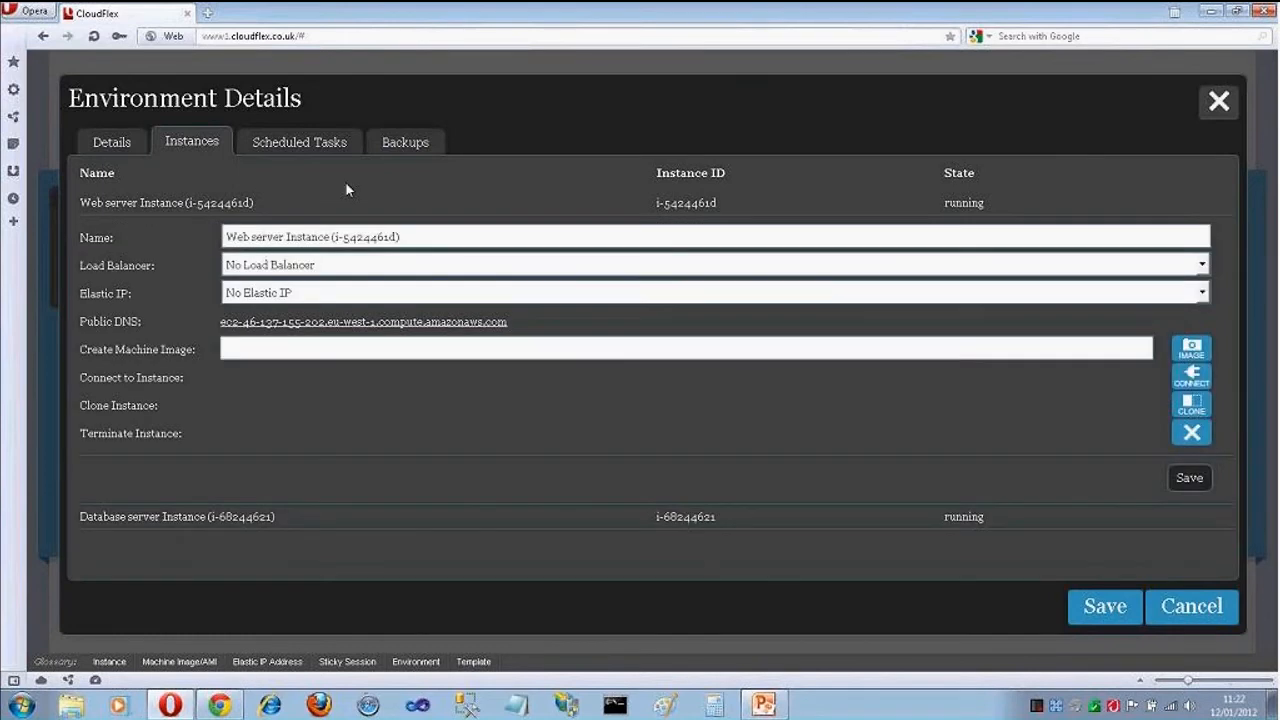
left_click(303, 145)
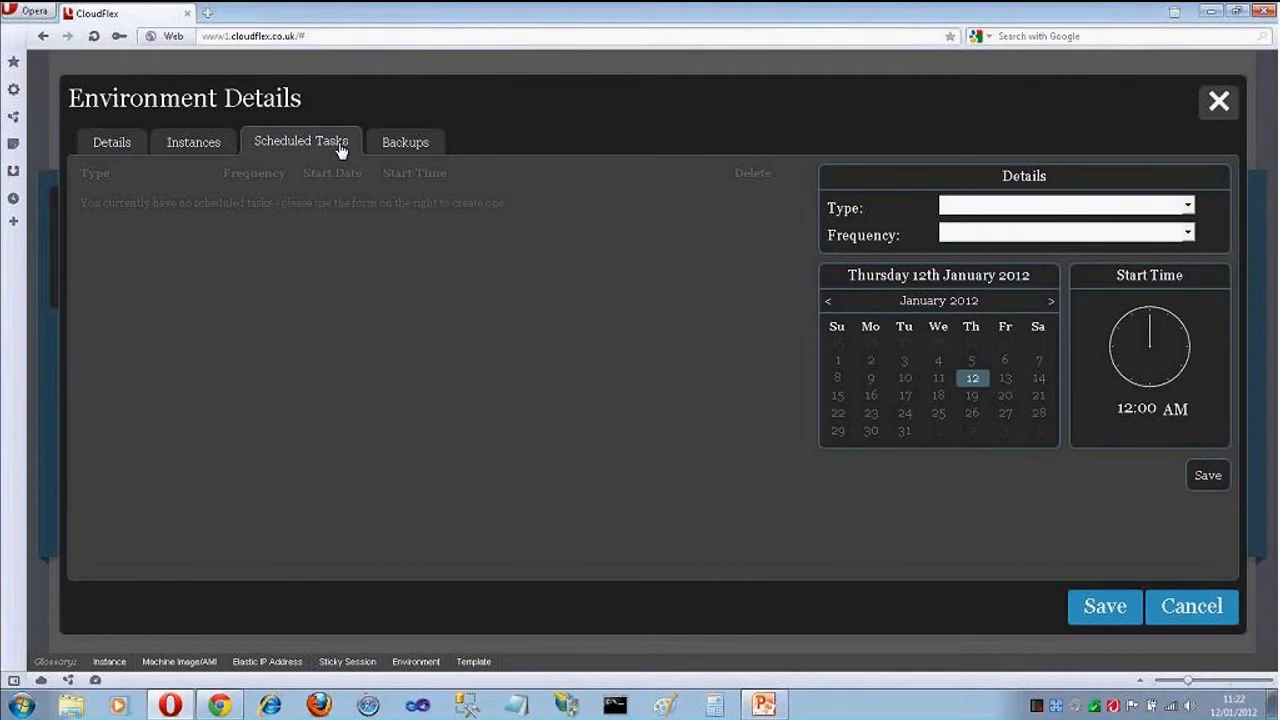
left_click(420, 146)
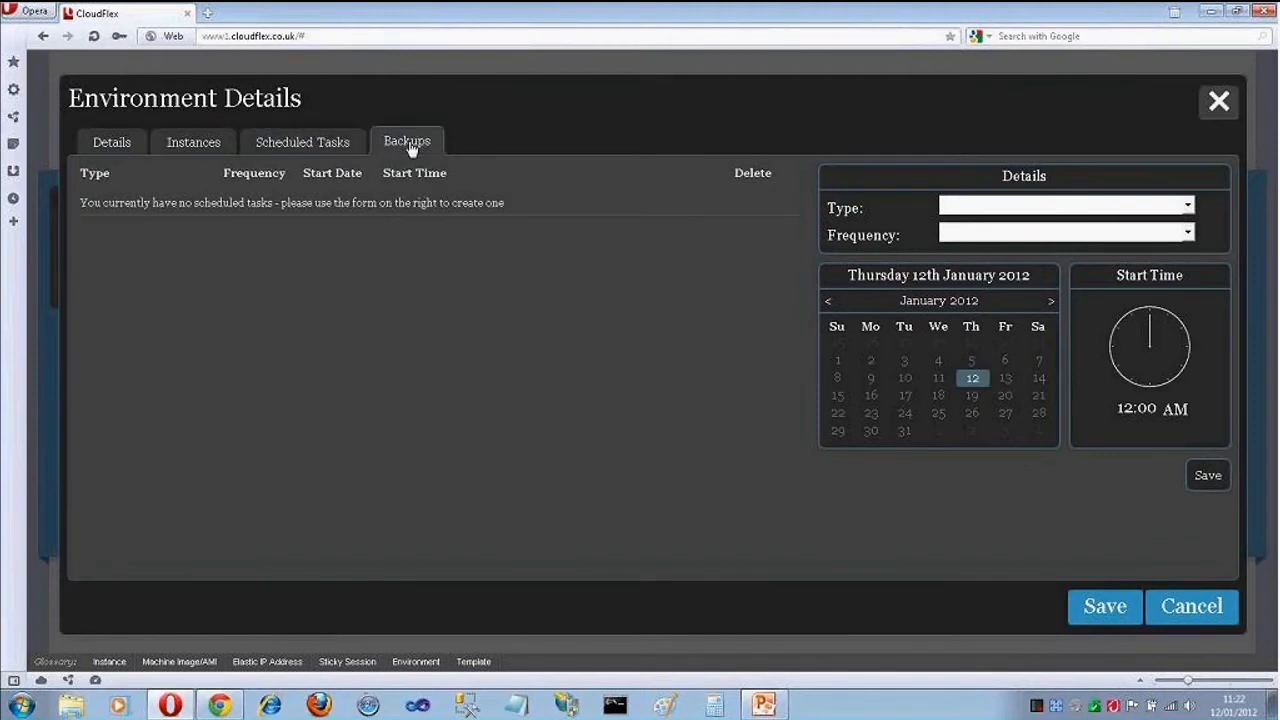
View the website at the web server instance's public DNS address, and close that page
left_click(198, 148)
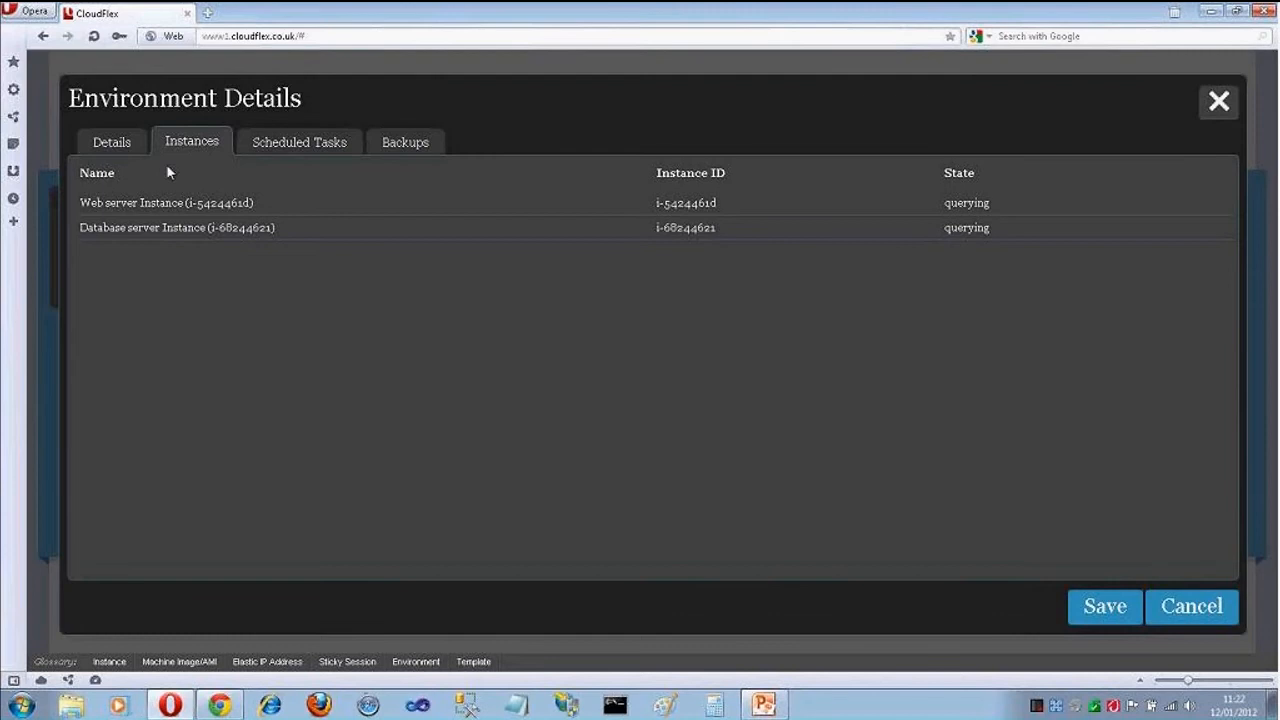
left_click(158, 207)
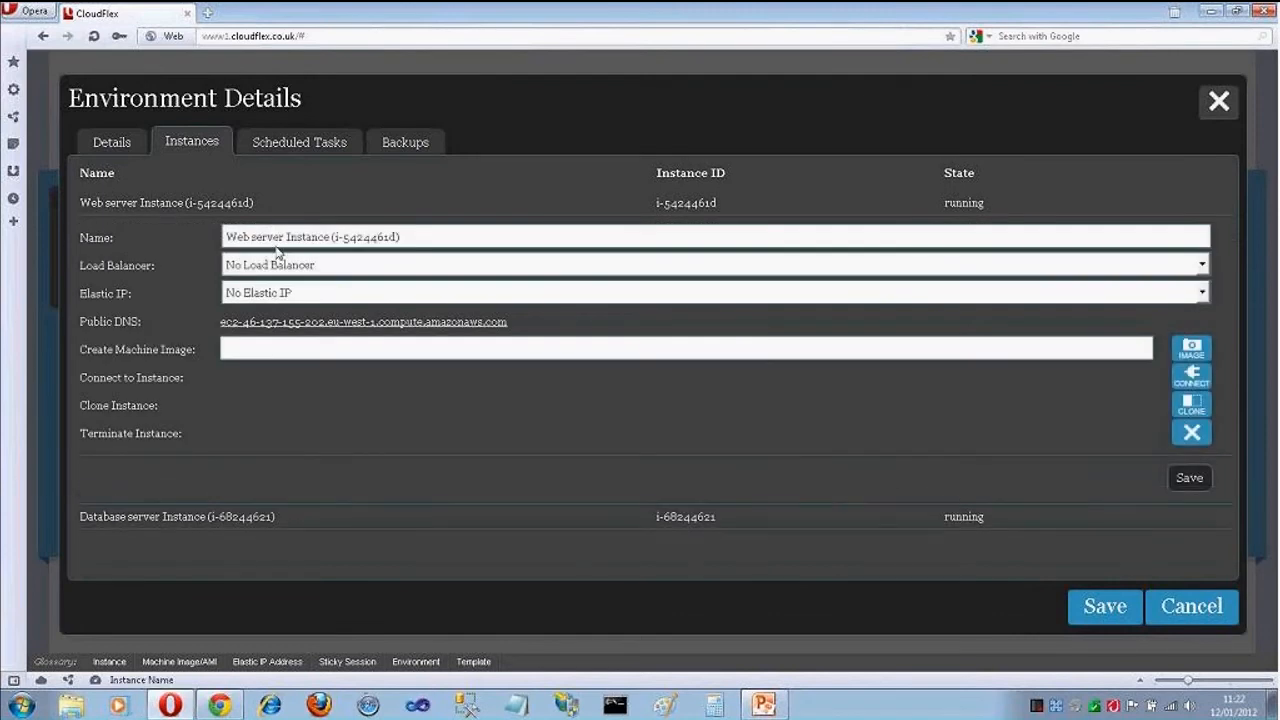
left_click(296, 322)
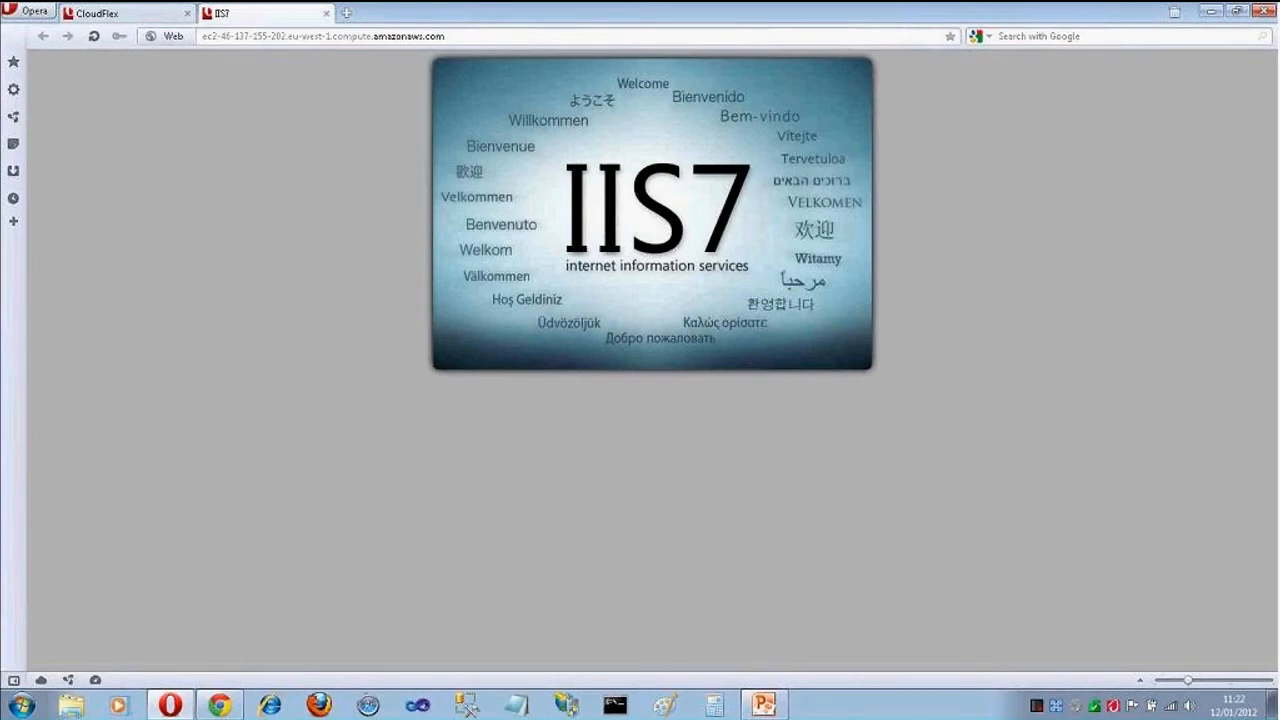
left_click(326, 13)
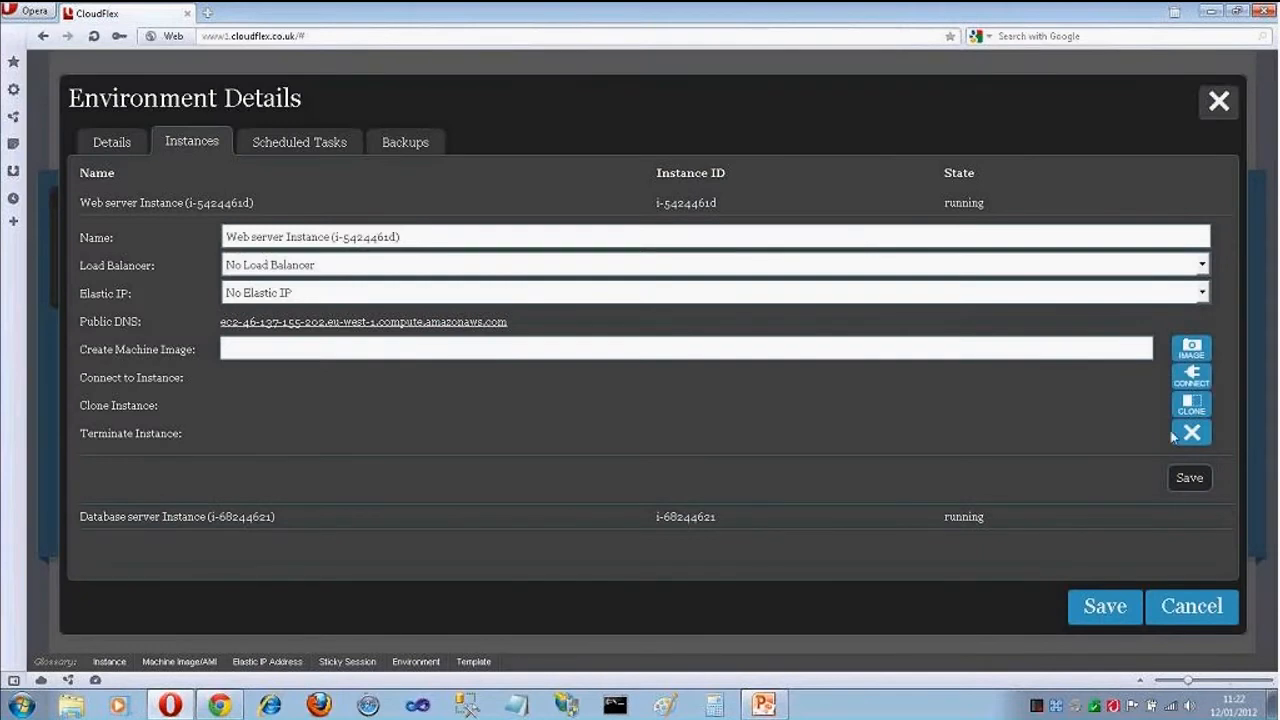
Connect to the web server instance by opening connect.rdp with Remote Desktop Connection, accepting the unverified certificate
left_click(1192, 377)
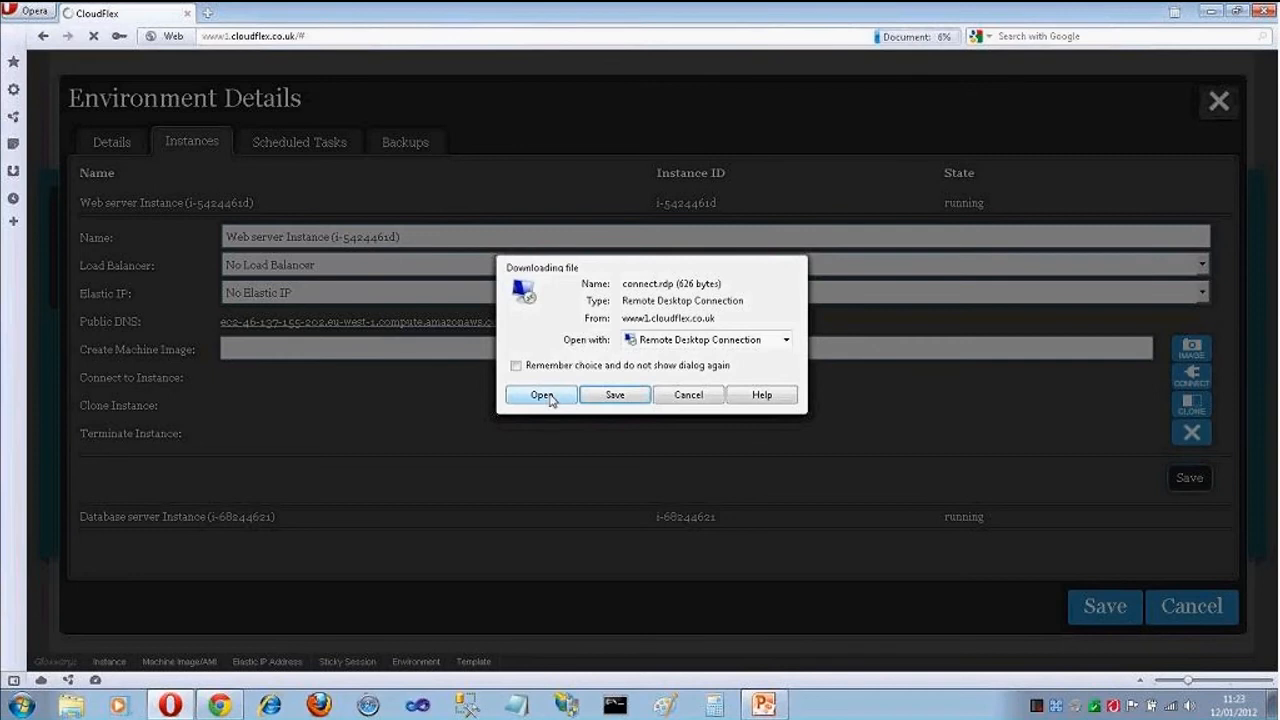
left_click(546, 397)
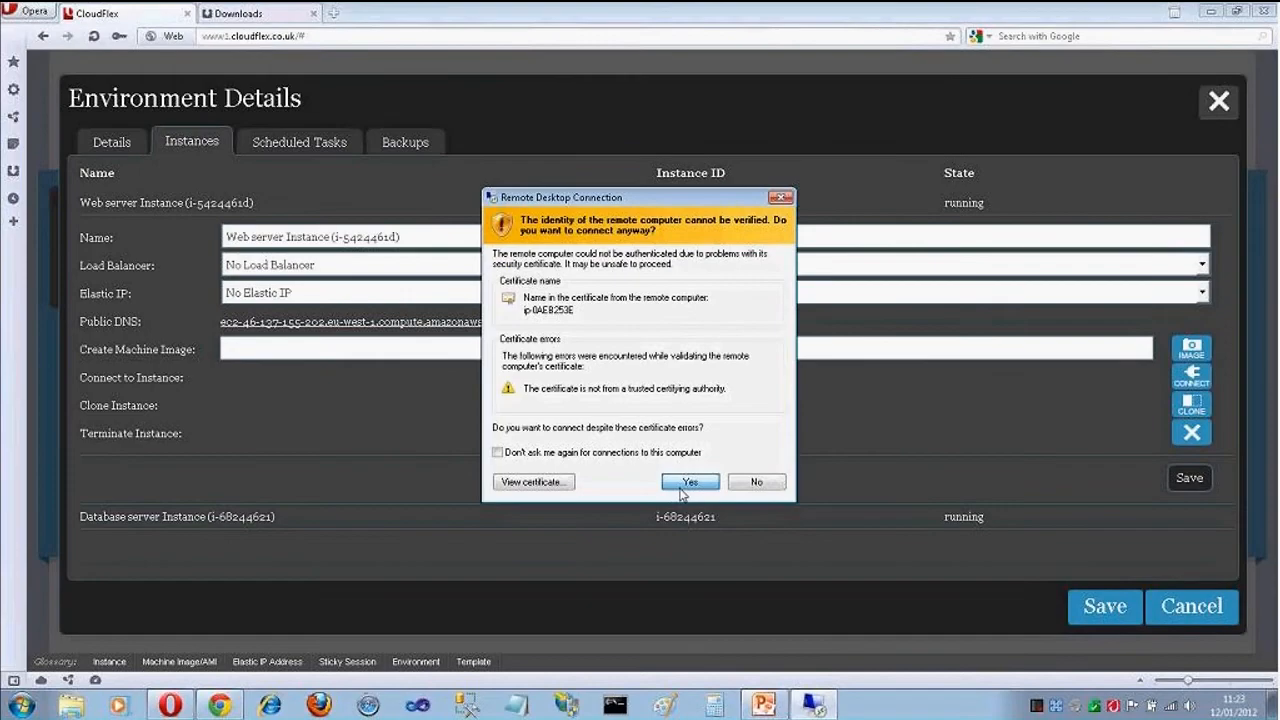
left_click(689, 482)
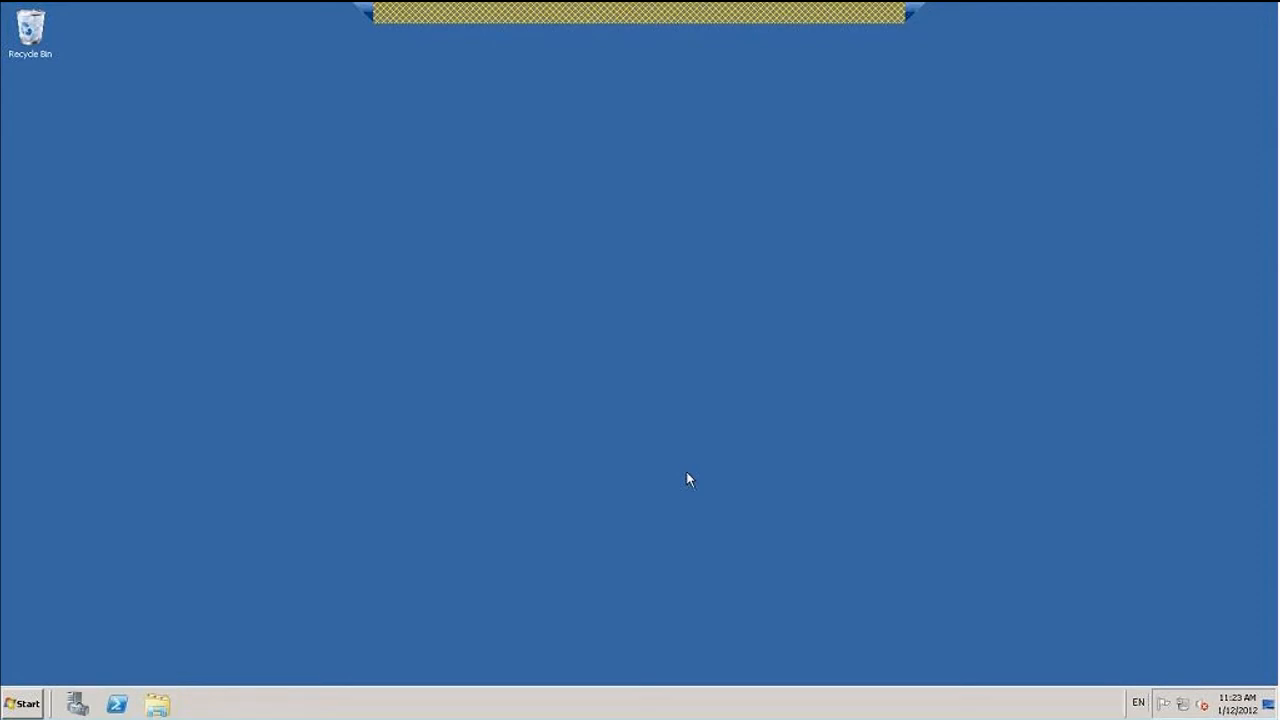
Place the remote session in a window over the local desktop and copy the MyWebsite zip file onto the remote desktop
left_click(886, 16)
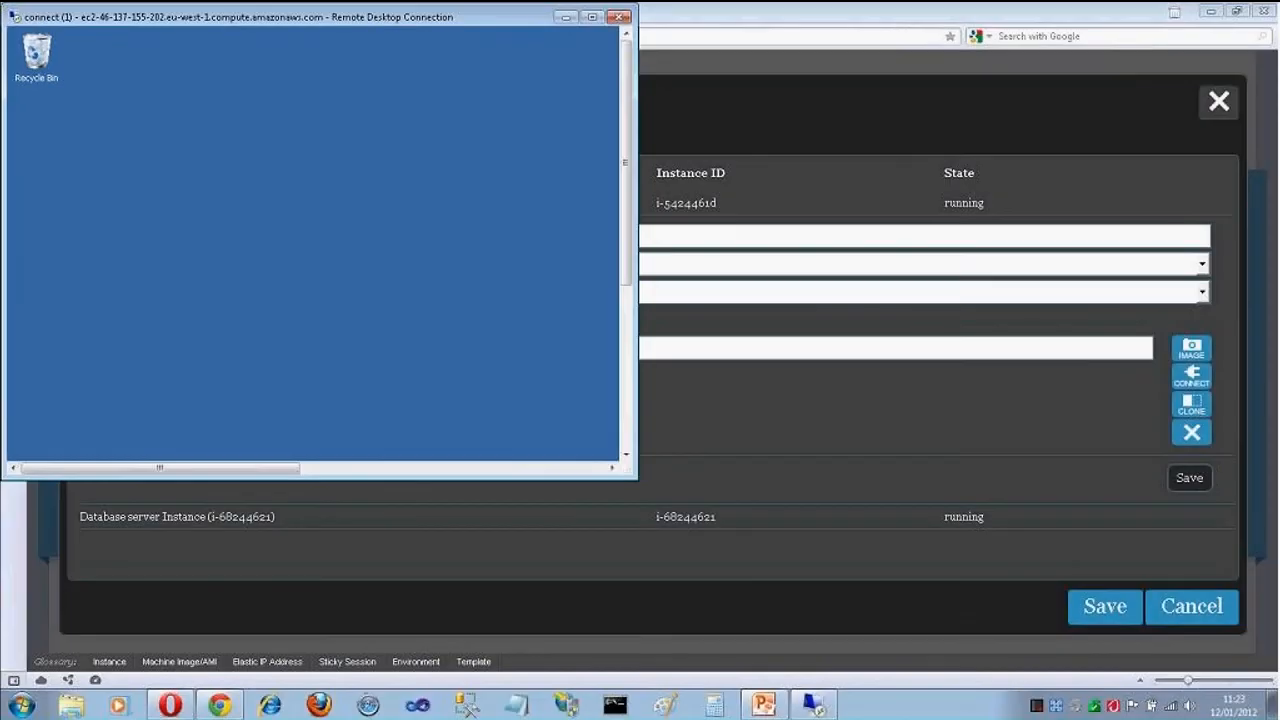
left_click(1210, 12)
left_click_drag(371, 17, 668, 95)
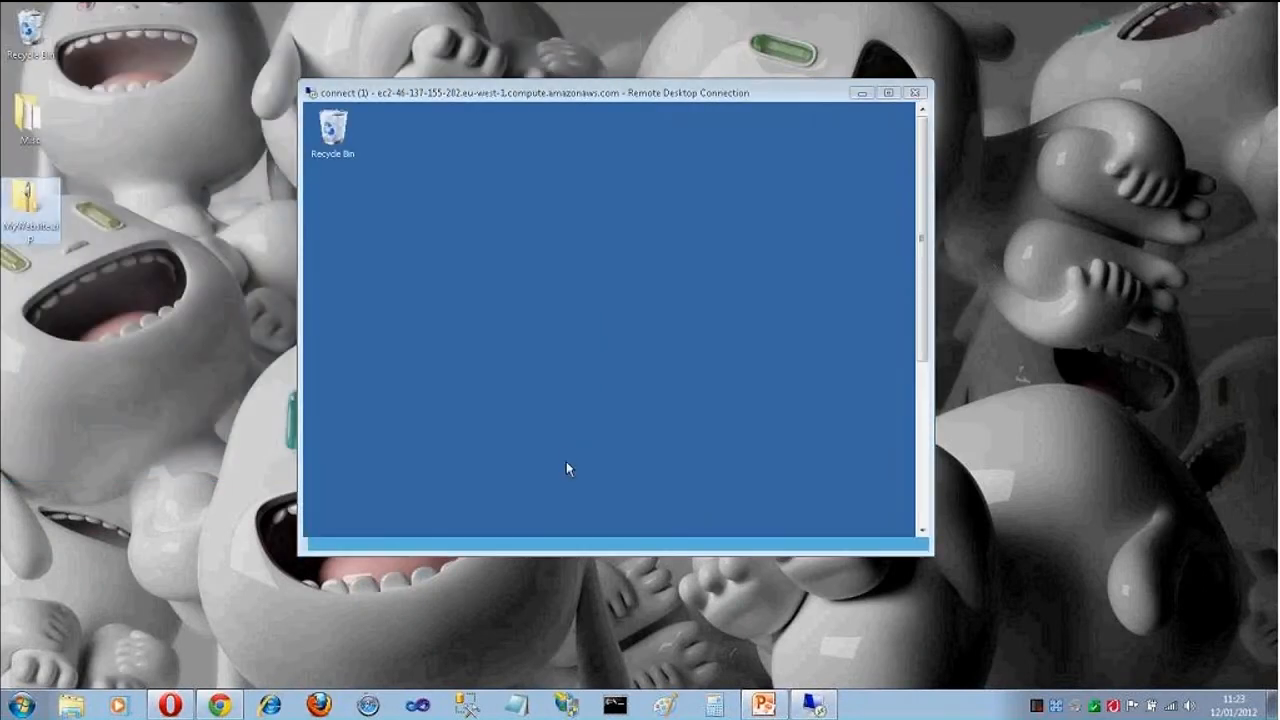
left_click(508, 271)
key("ctrl+v")
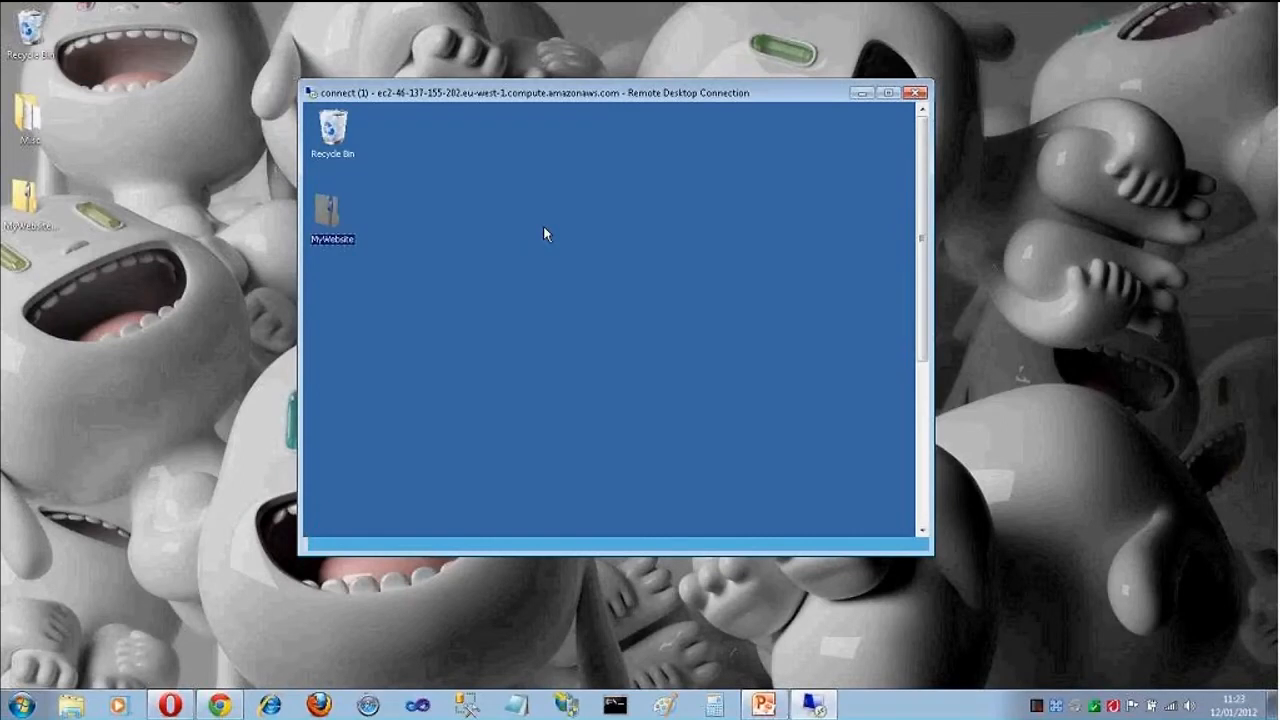
Return the remote session to full screen and disconnect it
left_click(888, 92)
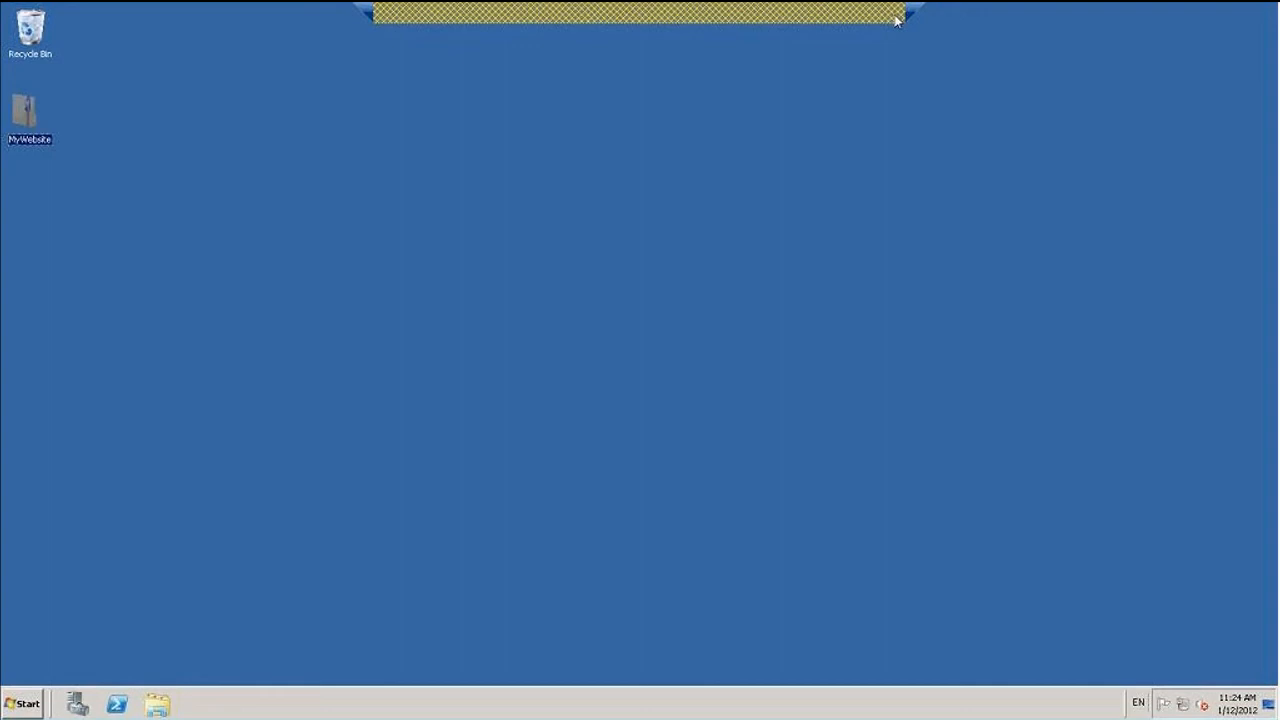
left_click(897, 16)
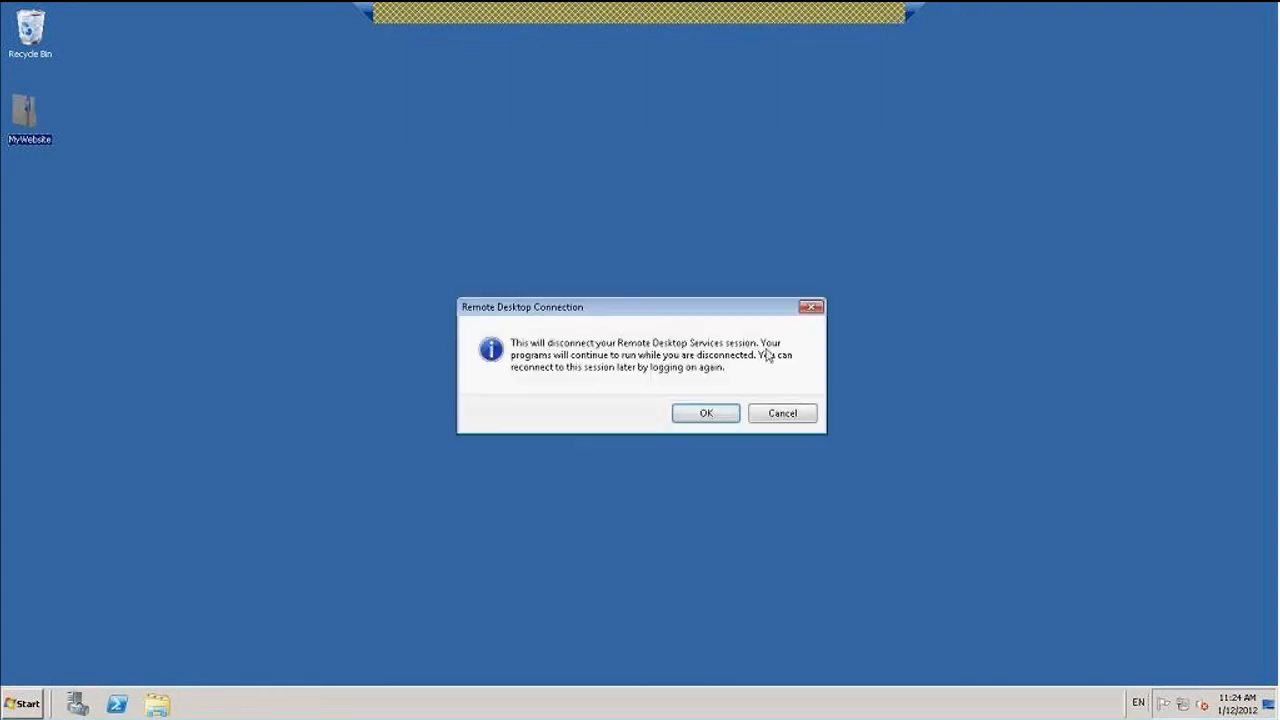
left_click(703, 411)
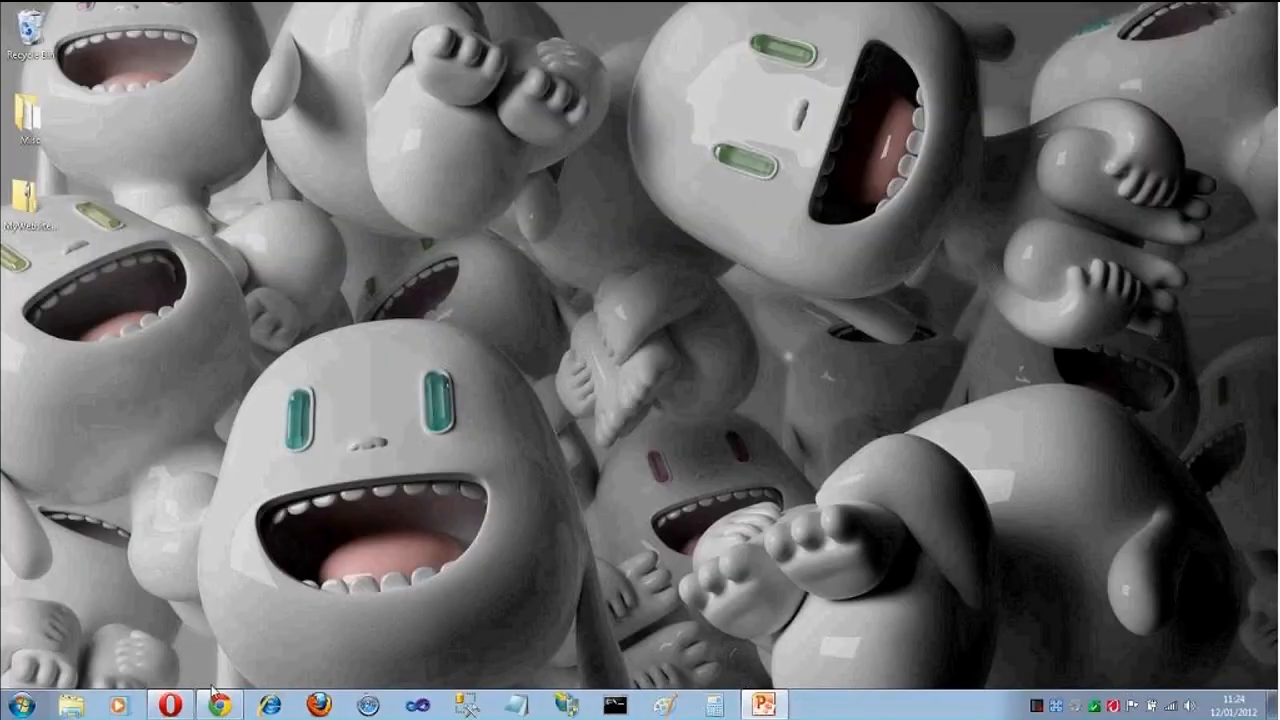
Switch back to CloudFlex in Opera, collapse the web server instance and close the Webinar Environment details
left_click(166, 705)
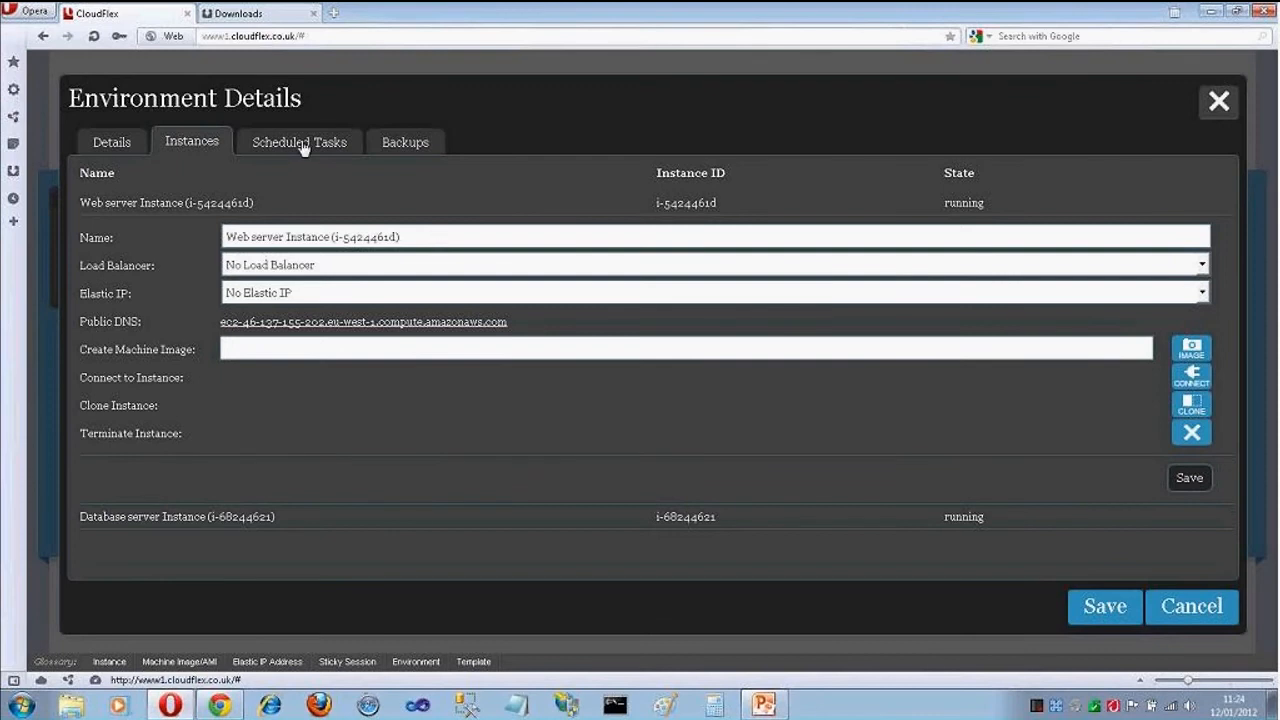
left_click(147, 205)
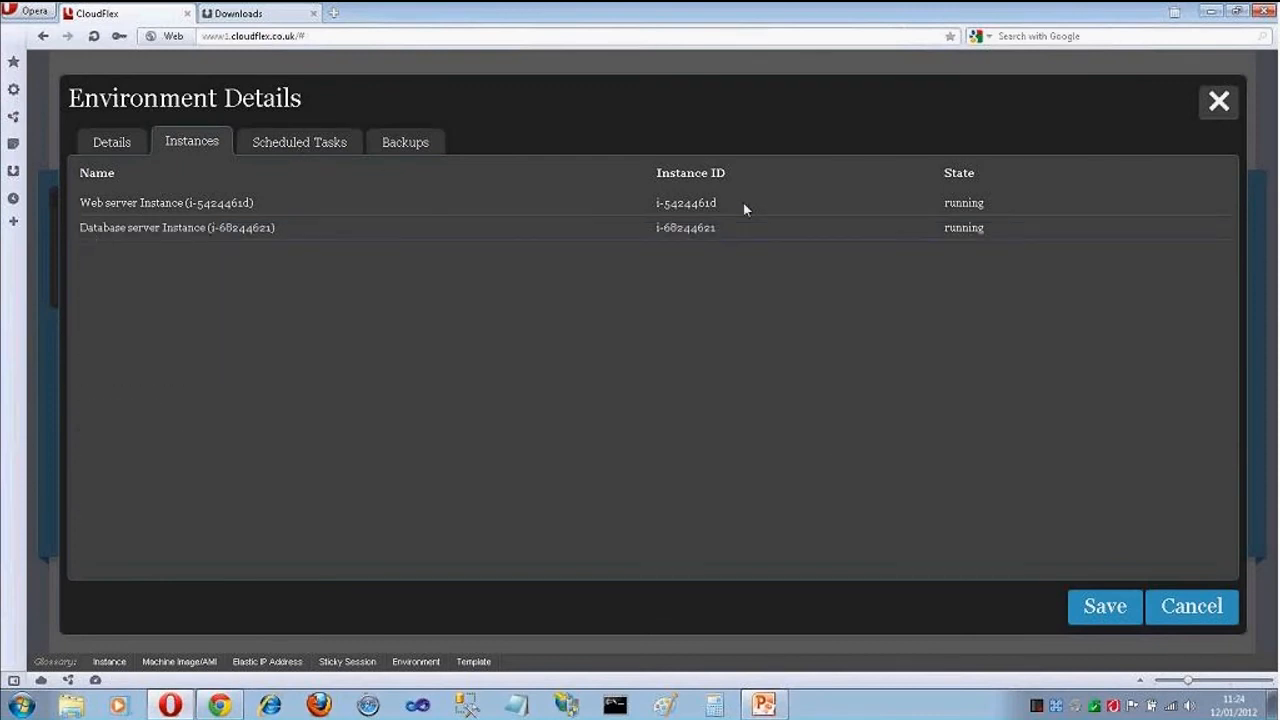
left_click(1220, 102)
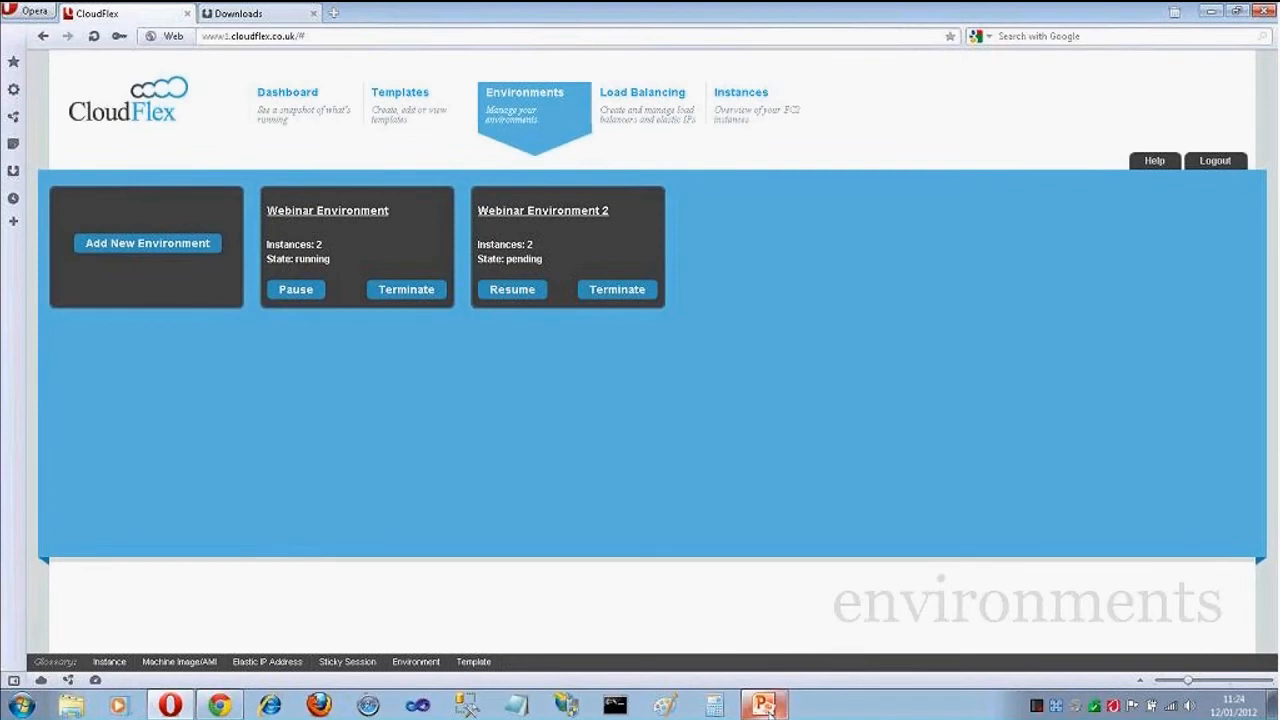
mouse_move(766, 708)
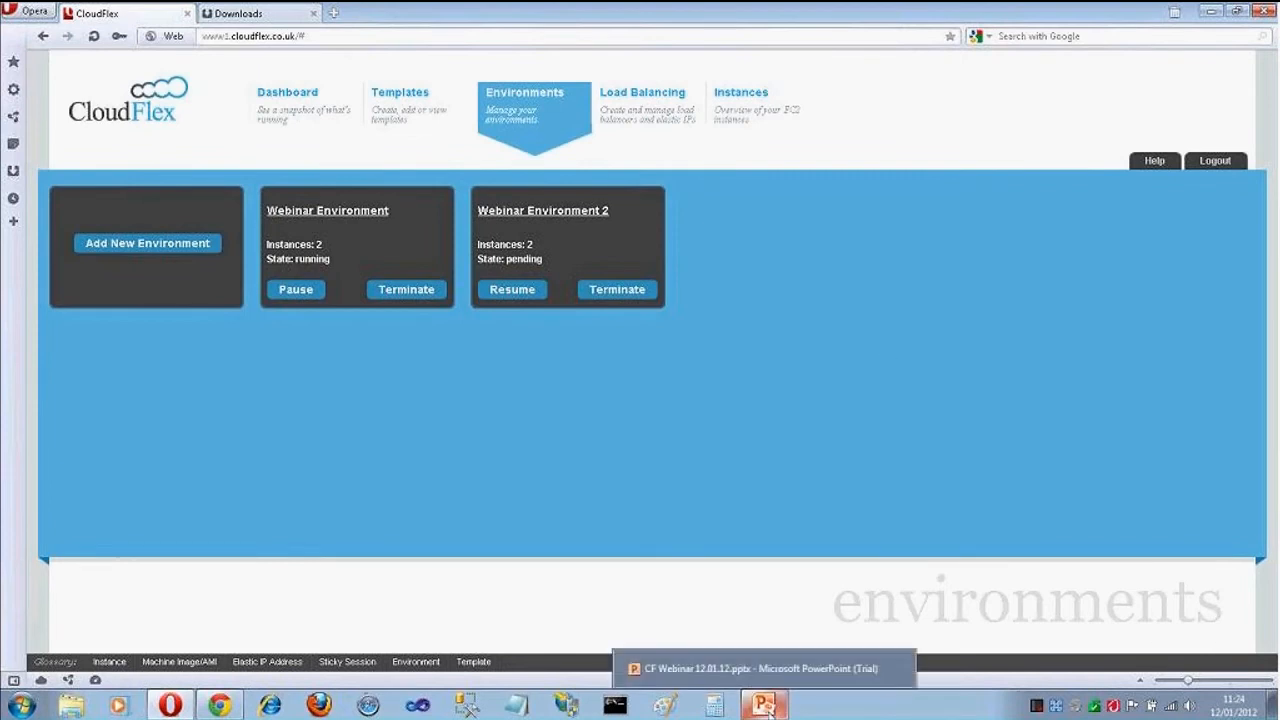